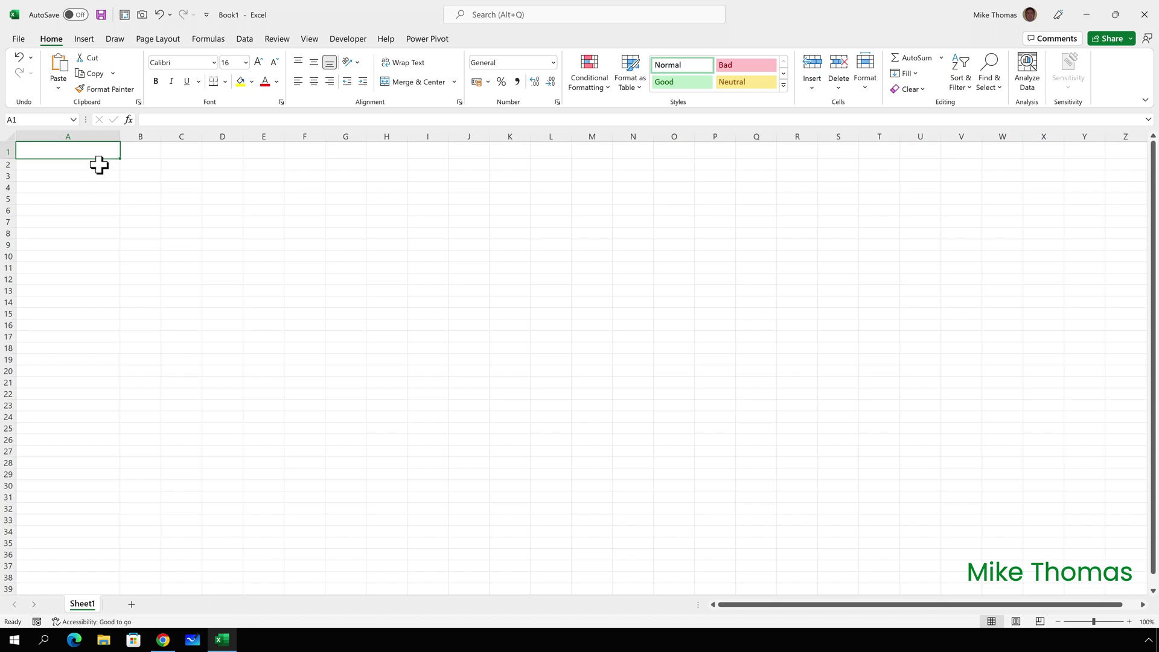
Enter =IMAGE in A1 with the ice-cream URL, alt text 'An Ice Cream' and sizing 2 (original size).
text(=image()
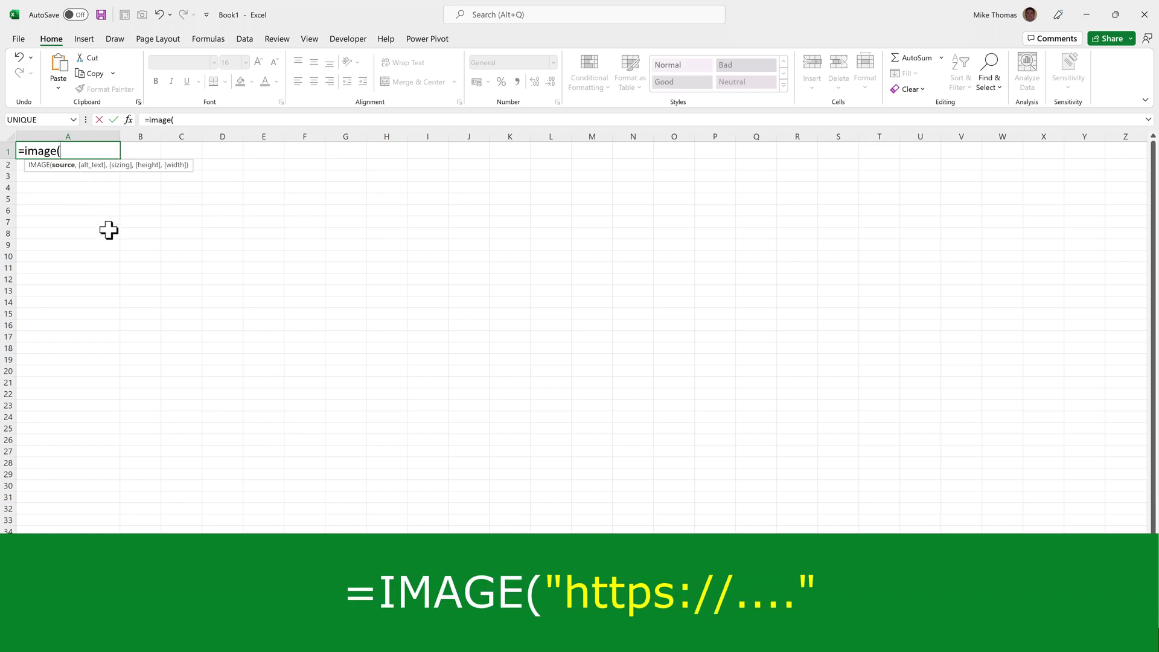
text(")
text(https://cdn.pixabay.com/photo/2016/03/23/15/00/ice-cream-1274894_1280.jpg)
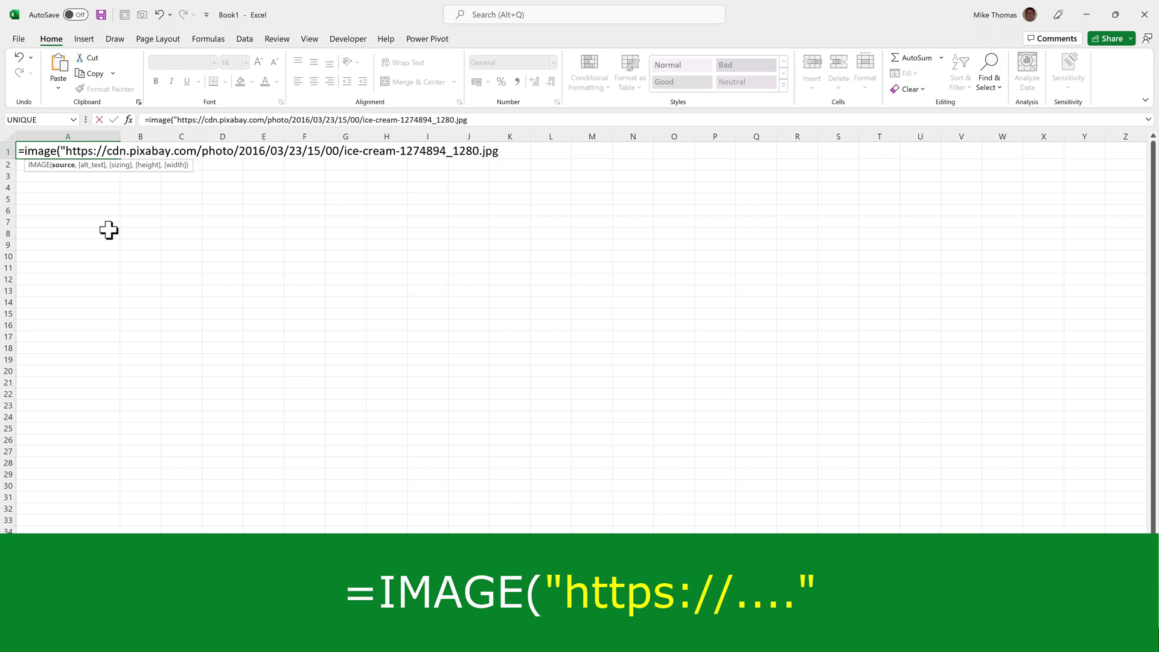
text(",)
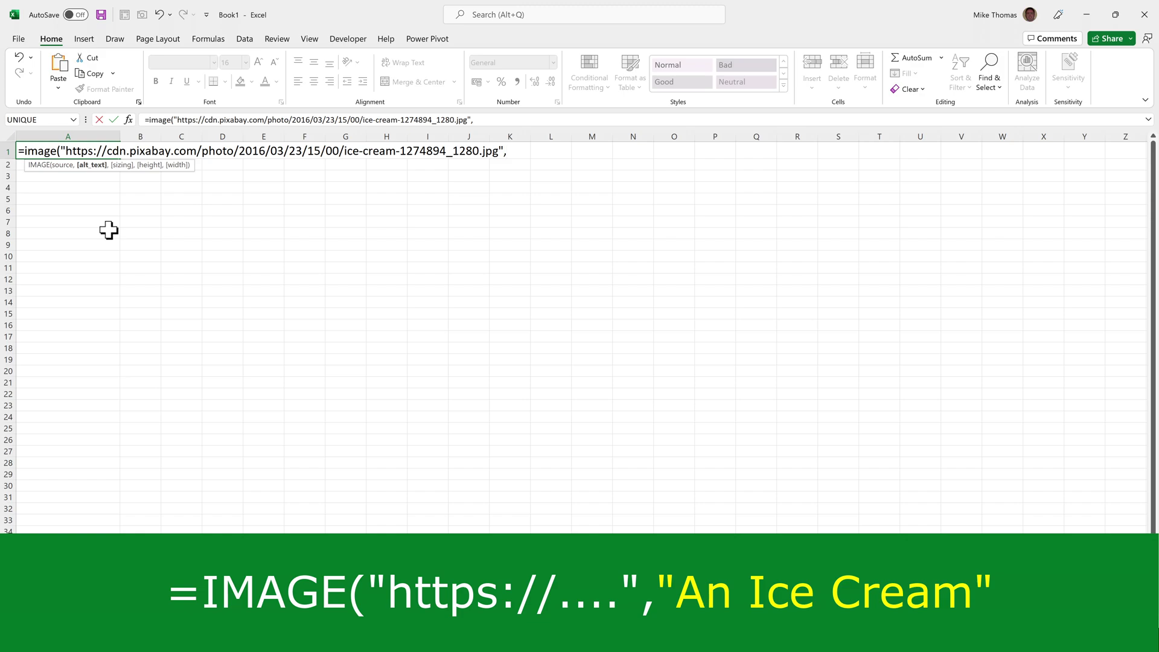
text("An Ice Cream",)
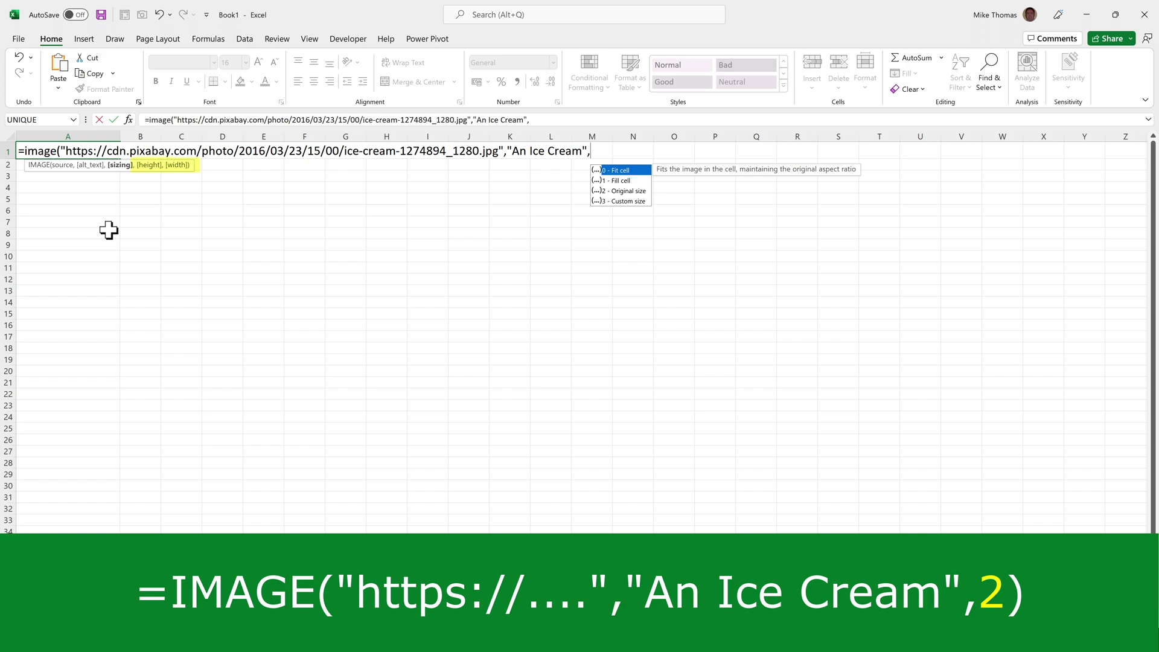
double_click(621, 190)
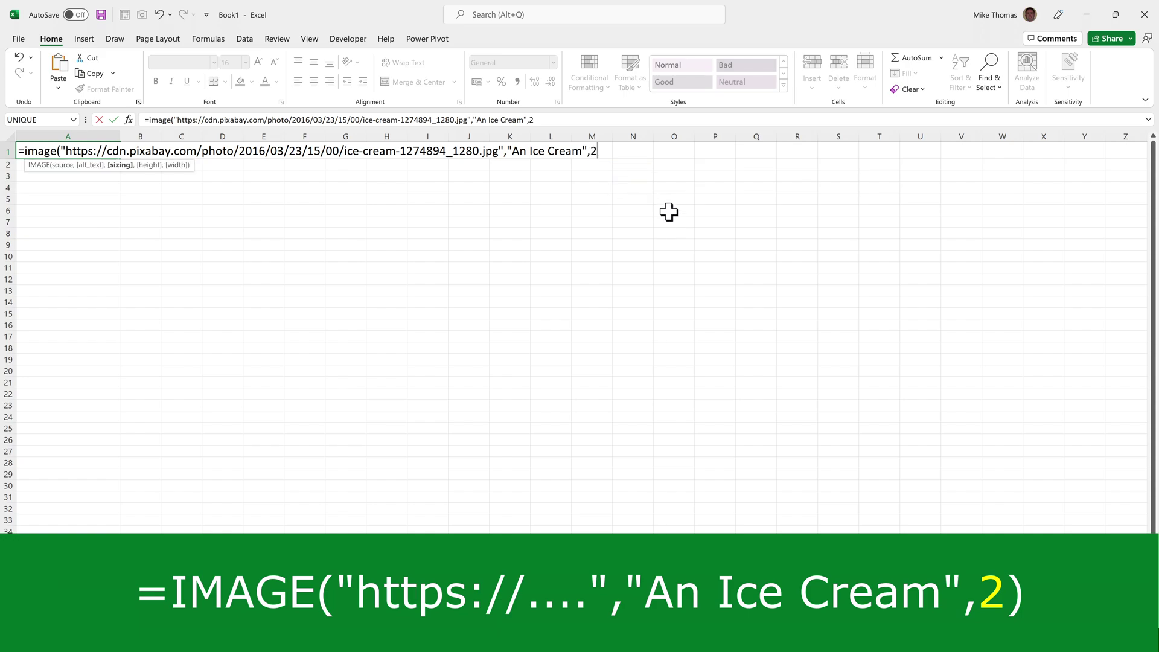
key(ctrl+Return)
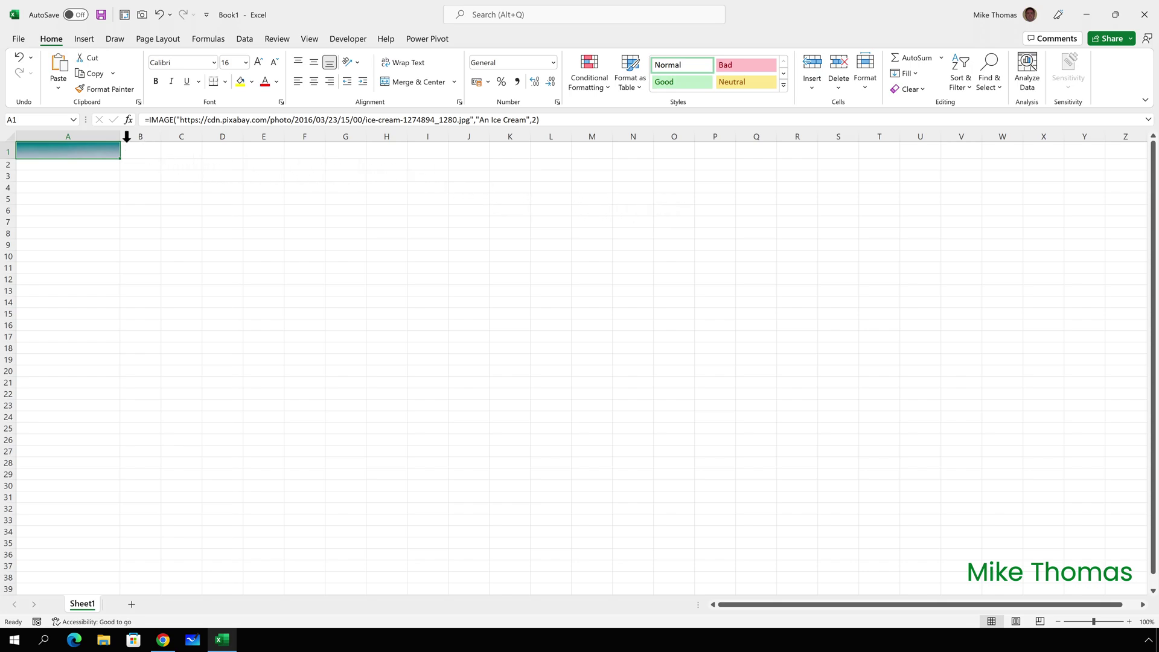
Widen column A and raise row 1 to about 409.5 points so the whole photo shows.
drag(120, 137, 806, 151)
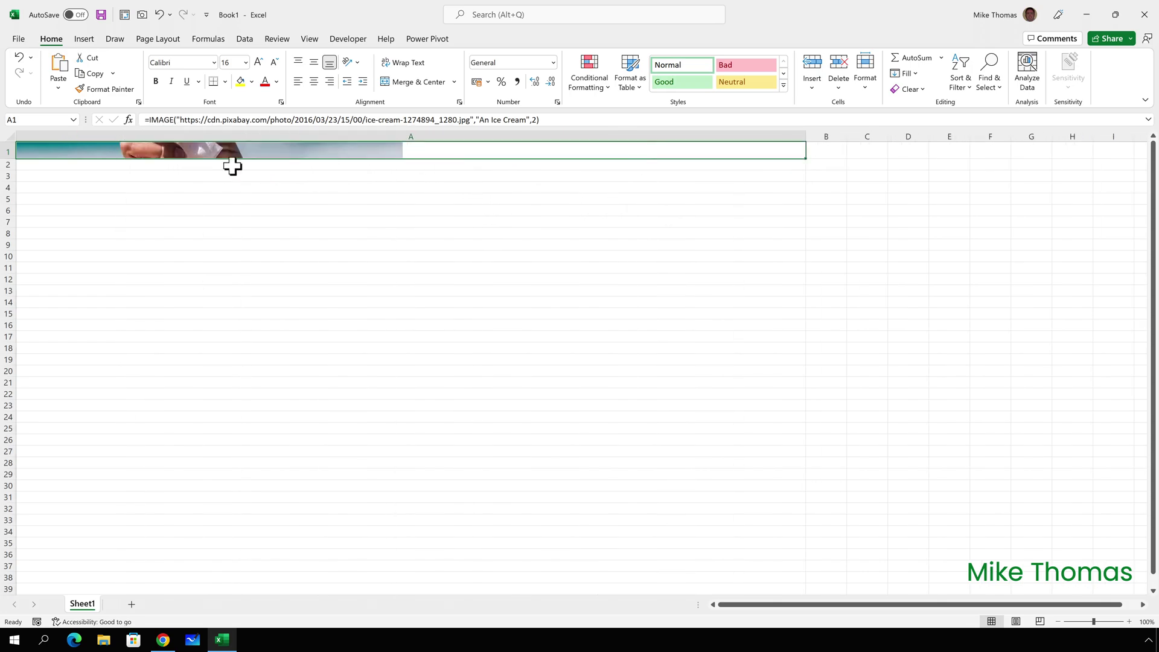
drag(11, 157, 26, 568)
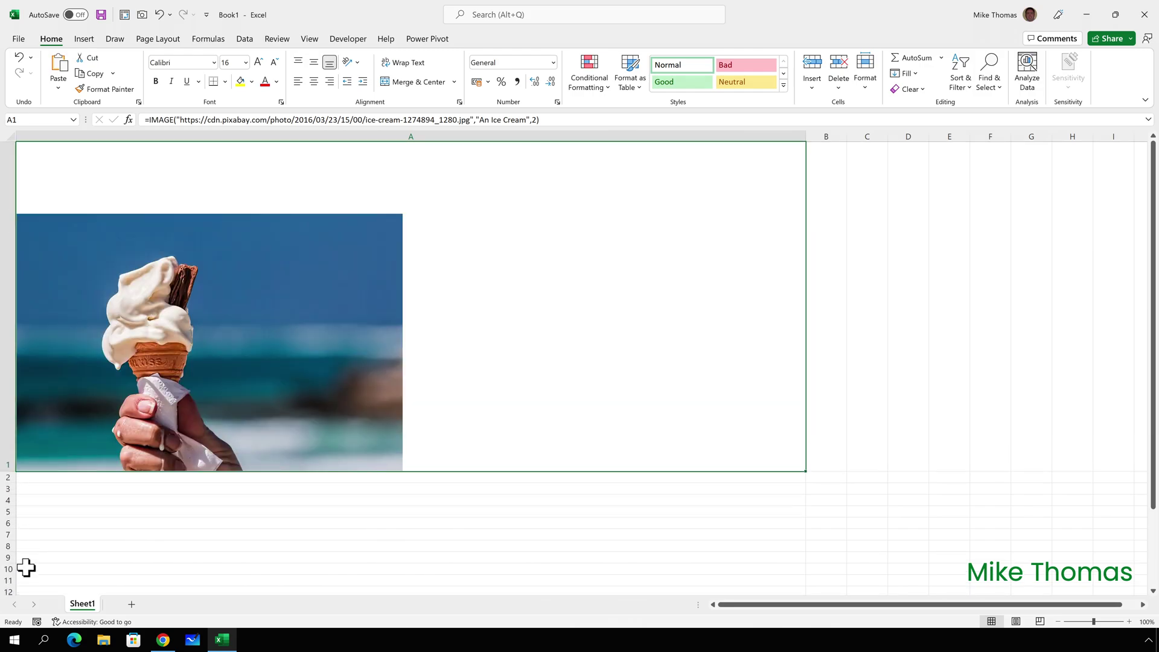
mouse_move(196, 372)
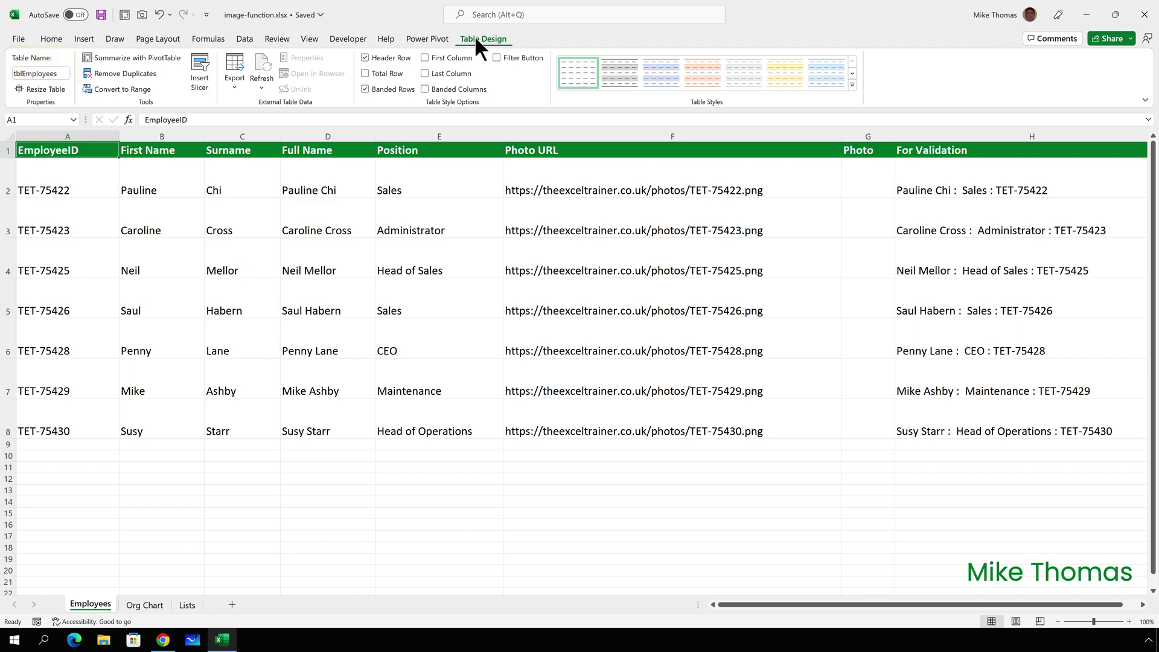
Enter =IMAGE([@[Photo URL]],[@[Full Name]],0) in G2 so all seven Photo cells show pictures.
click(855, 174)
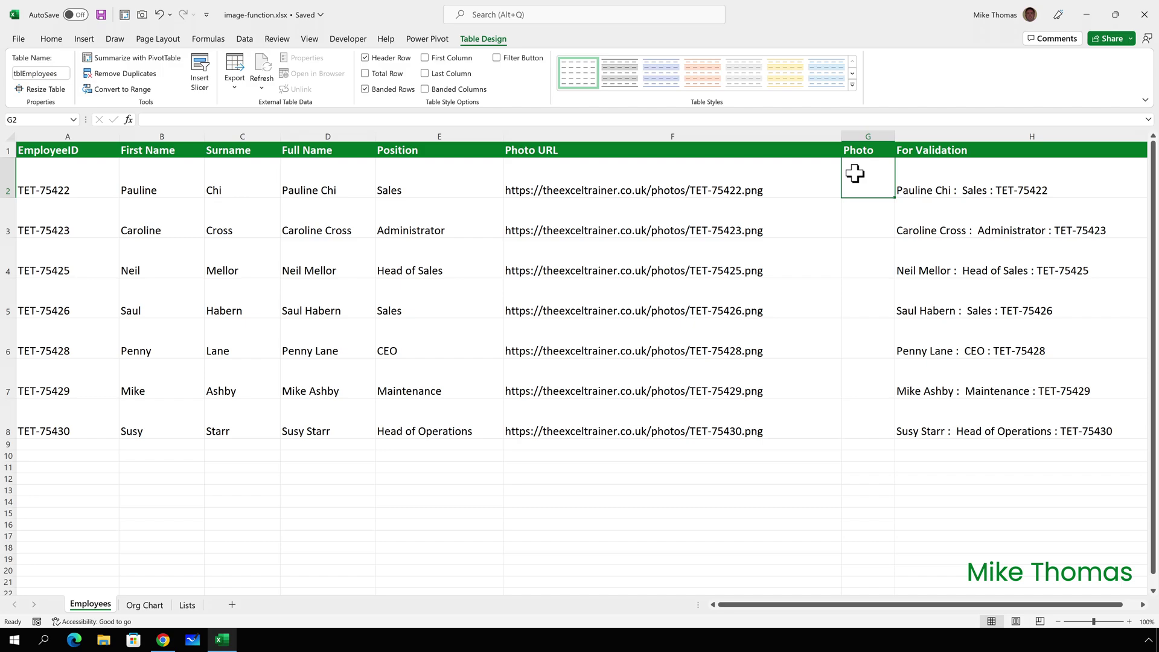
text(=im)
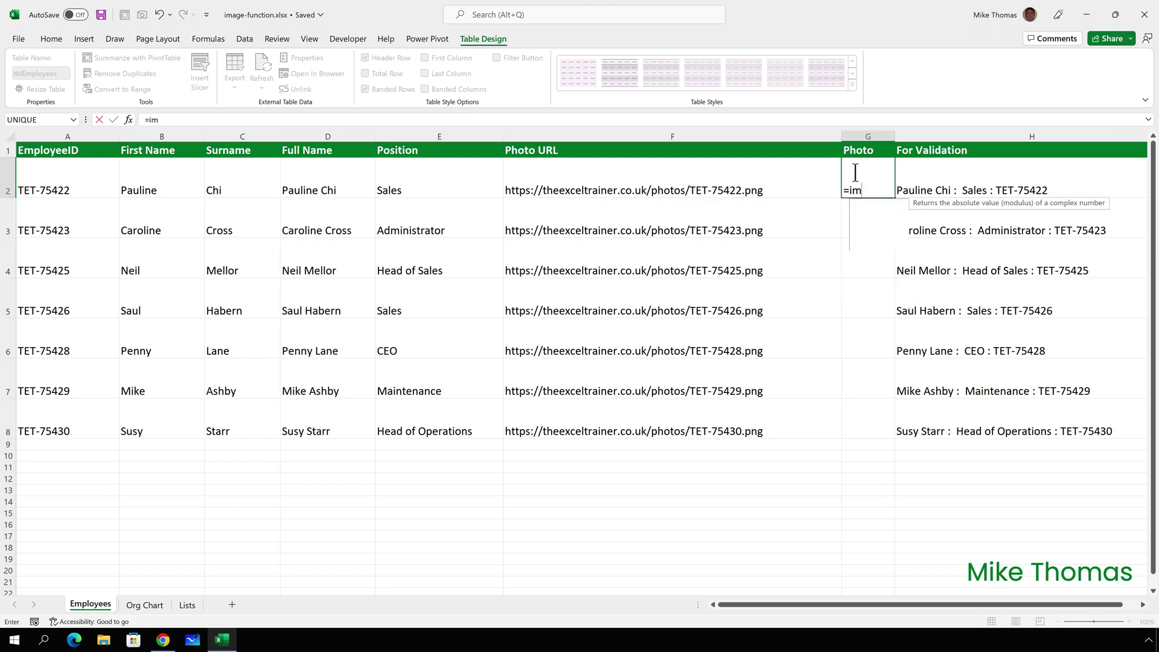
text(age()
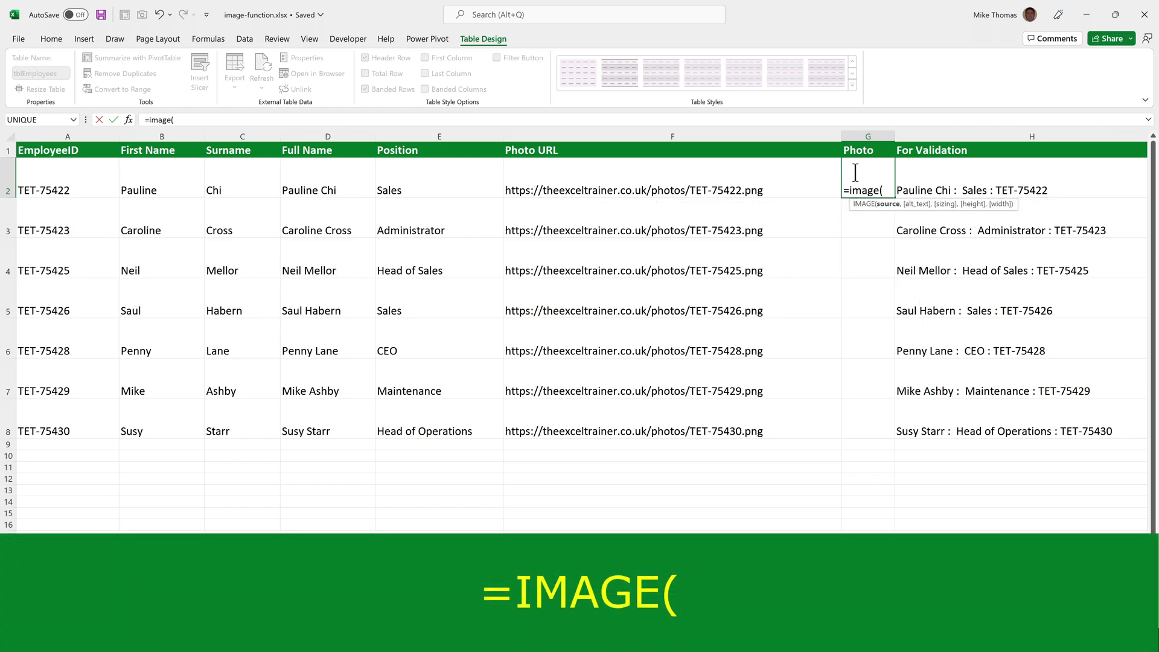
click(695, 176)
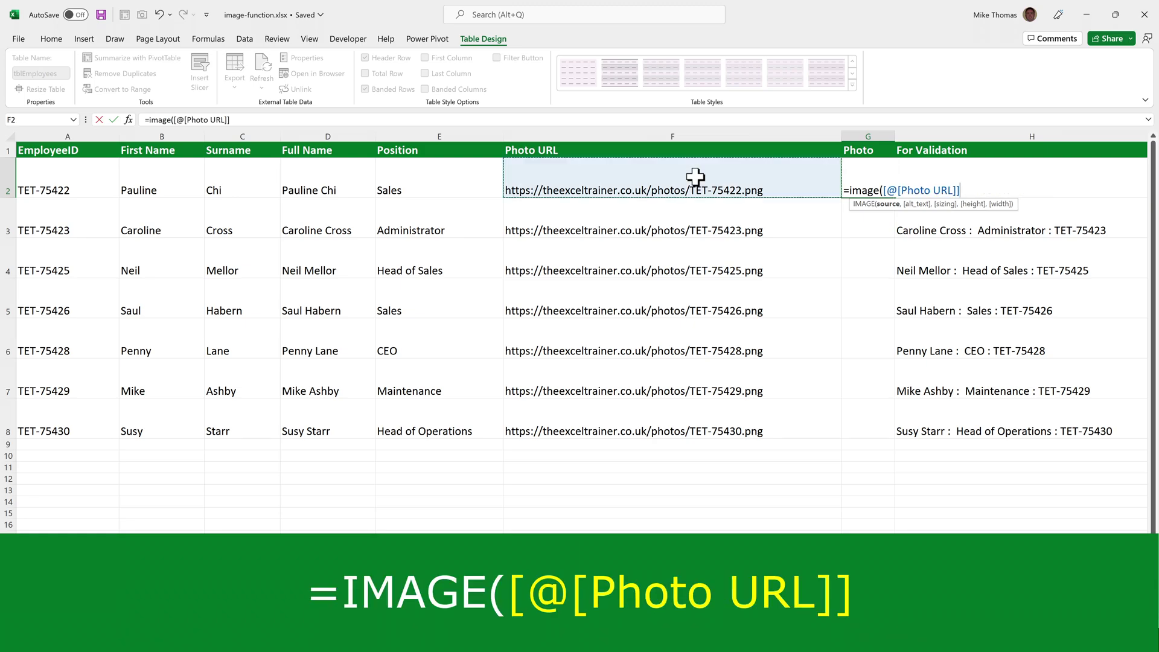
text(,)
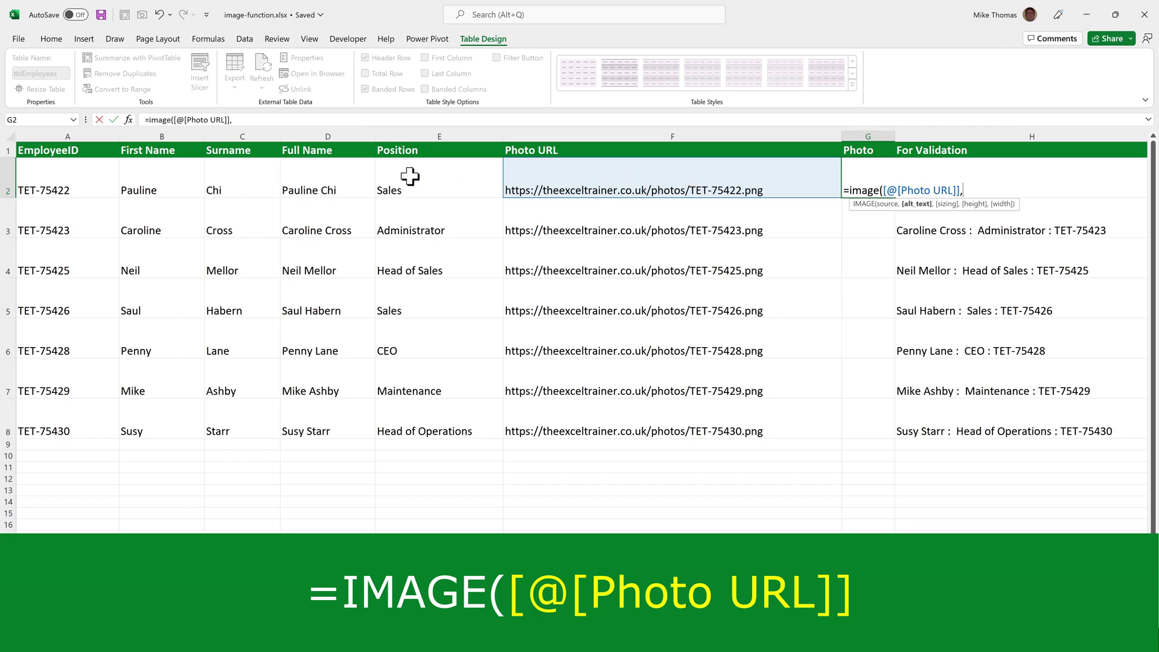
click(337, 180)
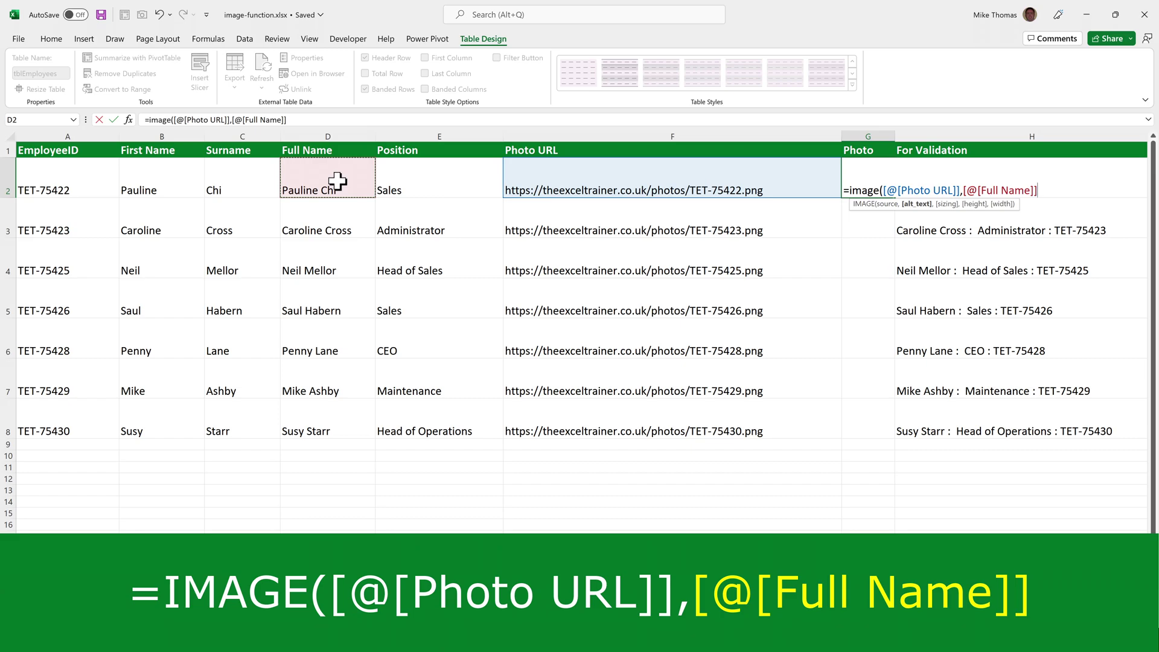
text(,)
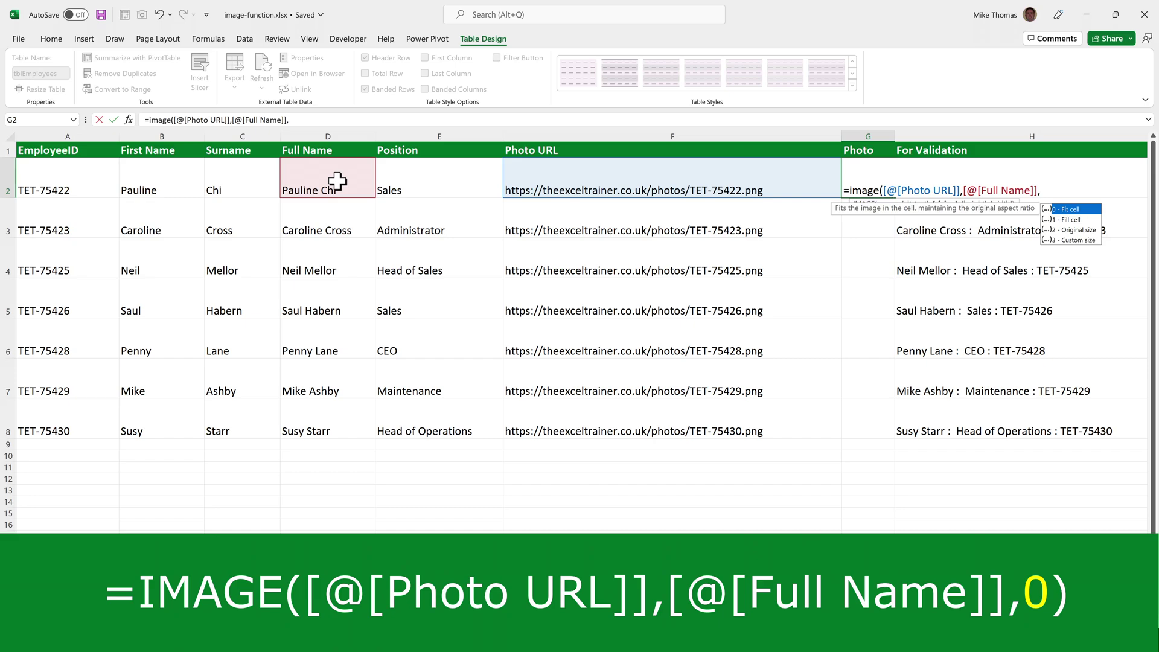
text(0))
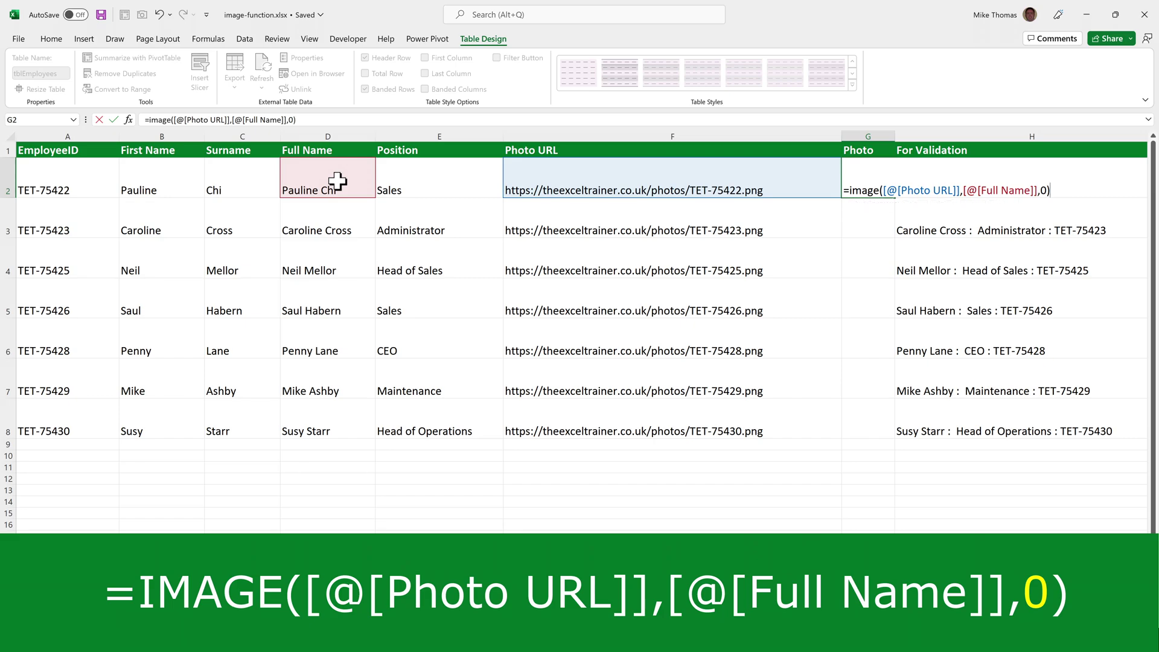
key(ctrl+Return)
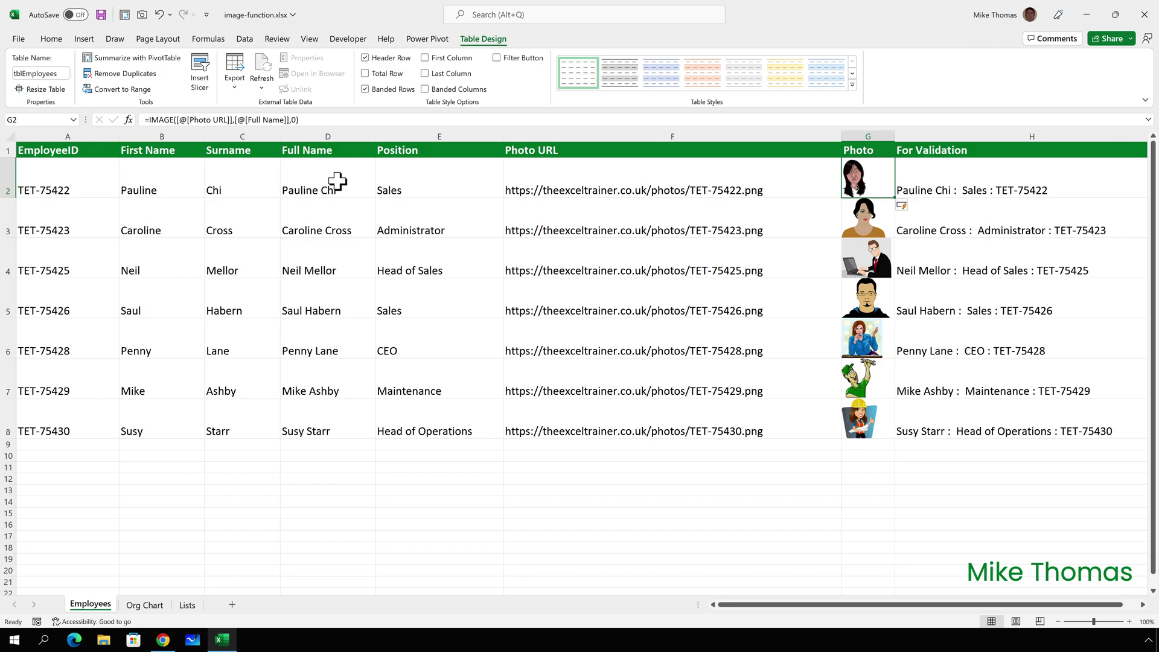
Horizontally centre the photos in G2:G8 using Center alignment.
click(868, 489)
drag(868, 178, 869, 414)
mouse_move(865, 408)
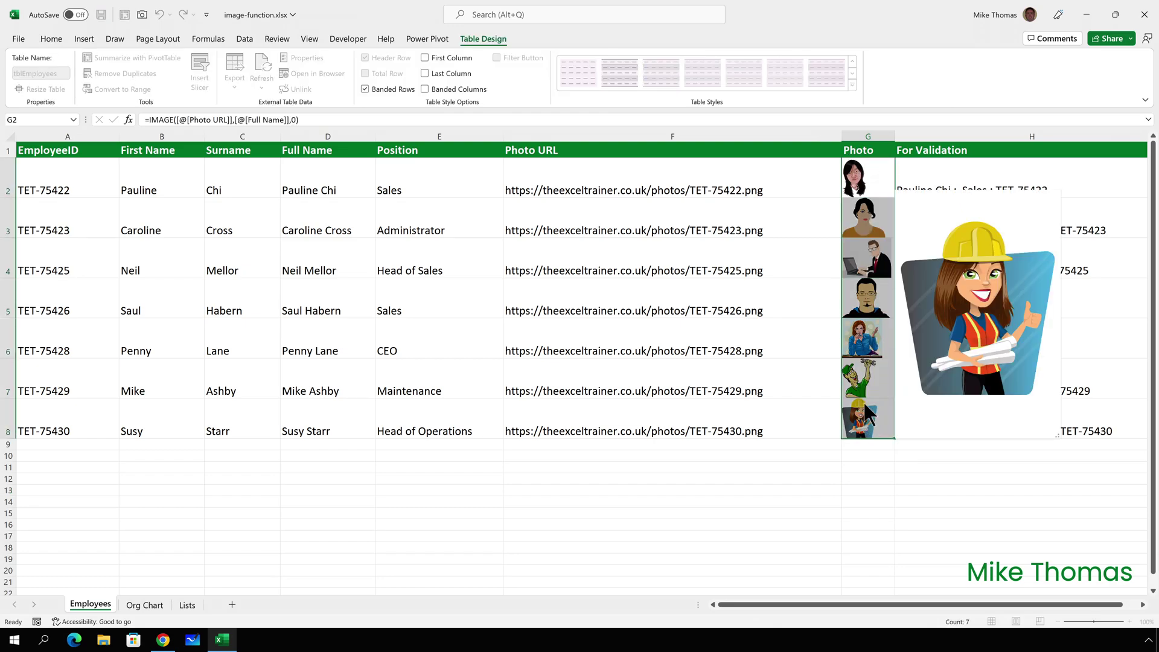
click(53, 39)
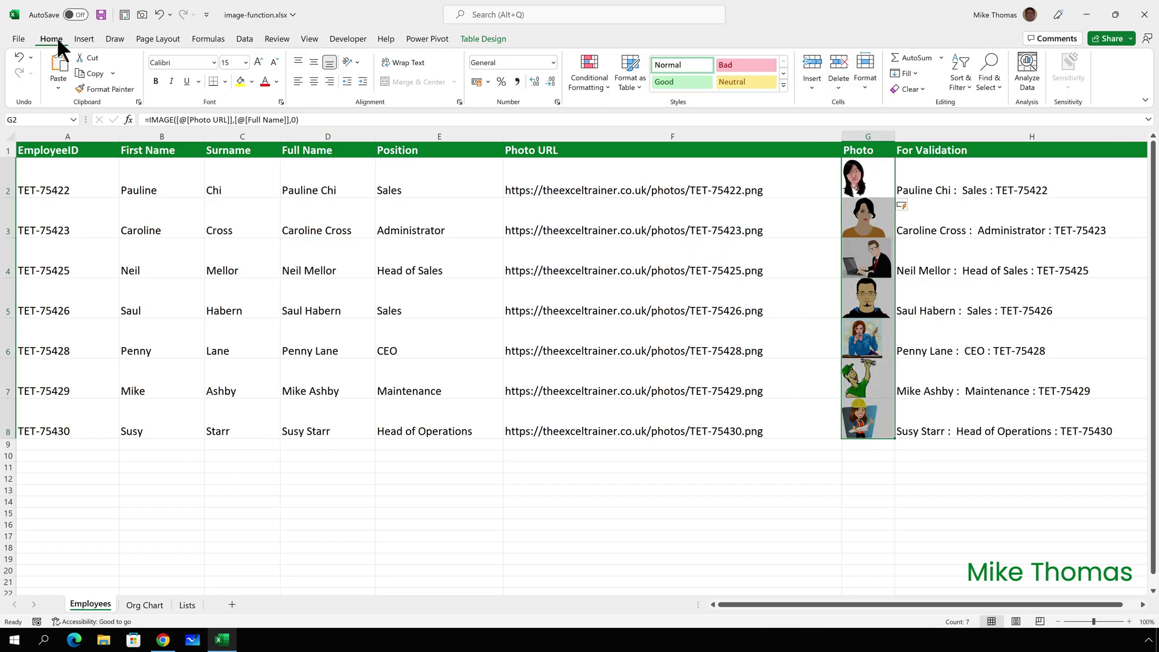
click(315, 83)
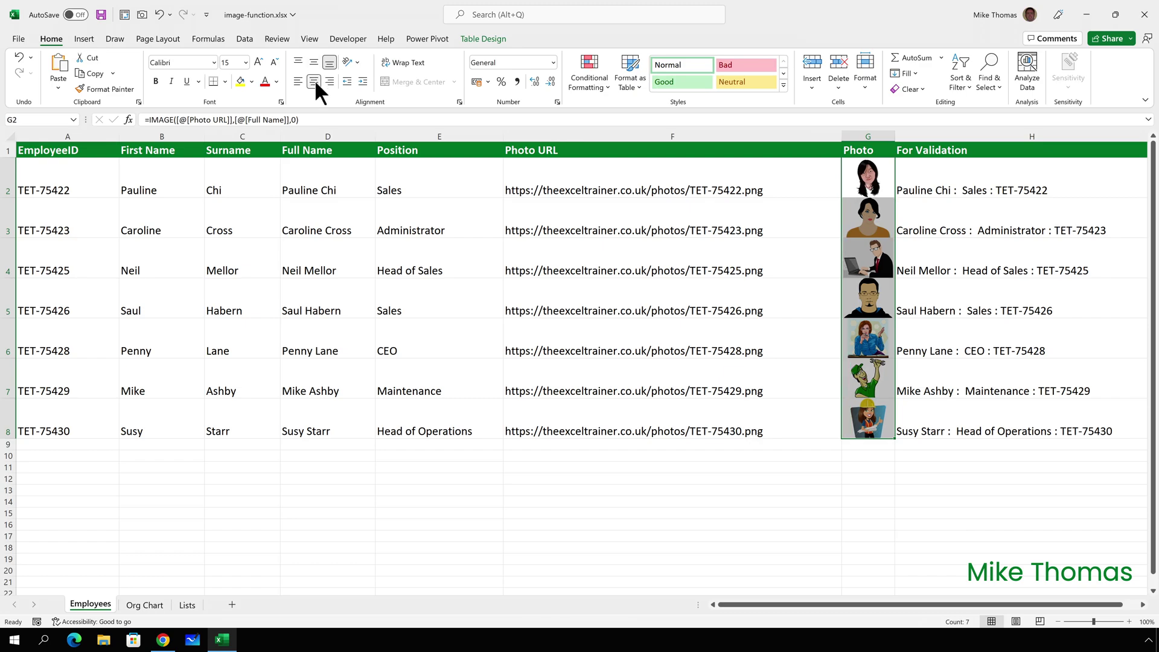
click(934, 176)
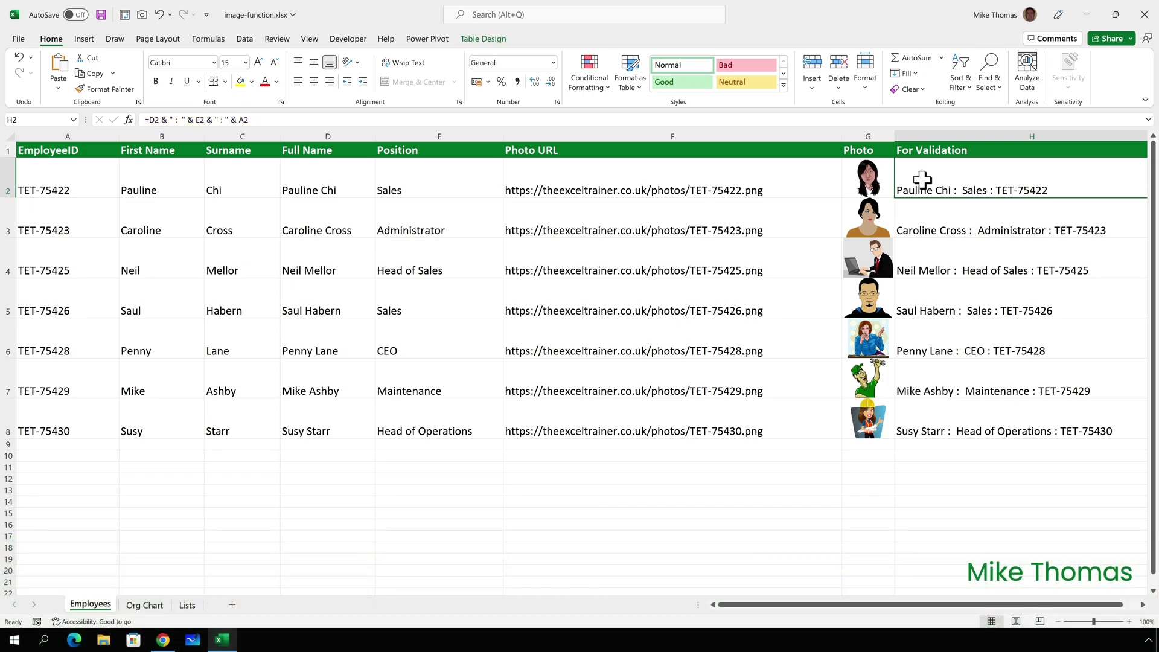
Go to the Org Chart sheet and select the empty top box at G1:G2.
click(144, 604)
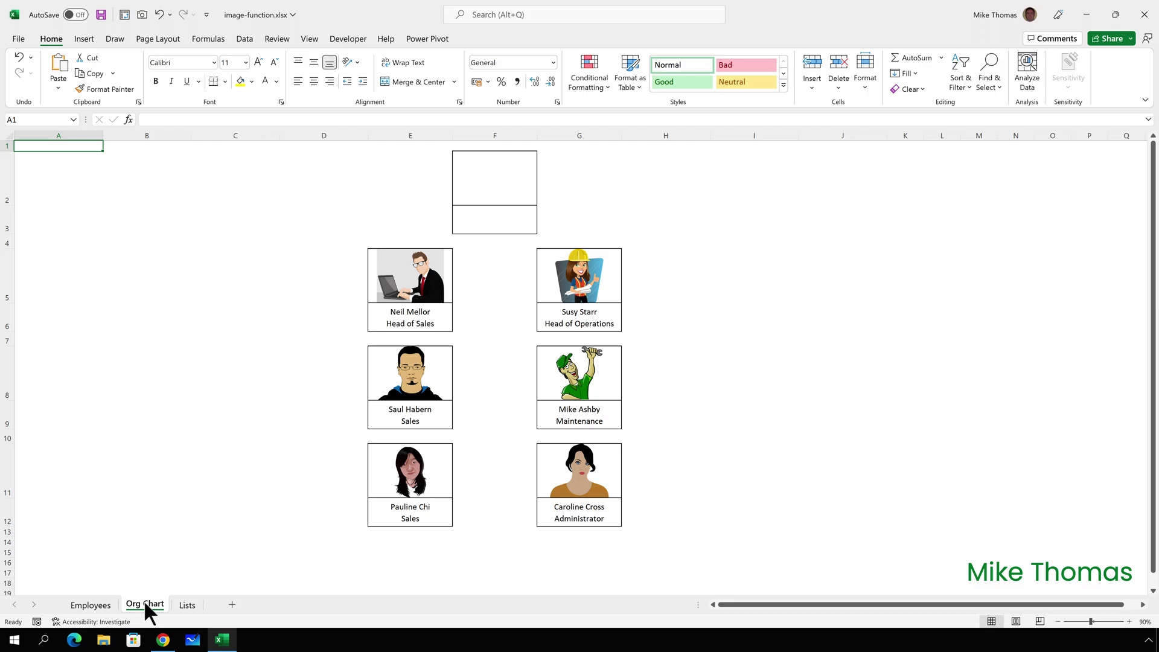
click(577, 174)
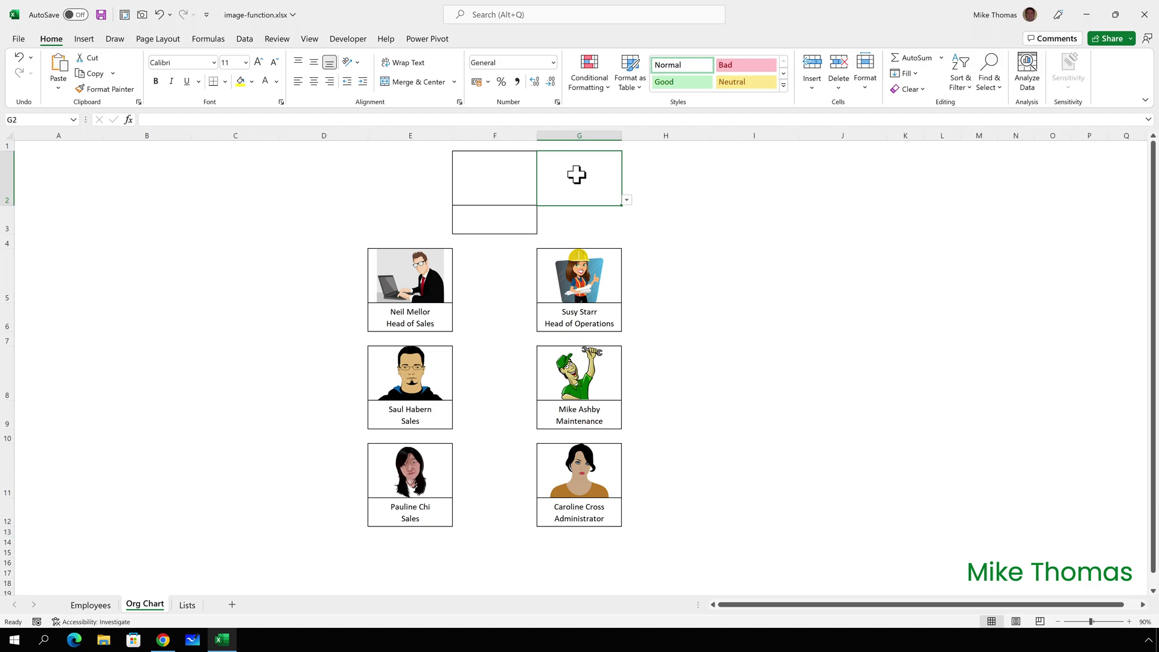
After reviewing the Lists and Employees sheets, pick the CEO's name from G2's dropdown.
click(626, 199)
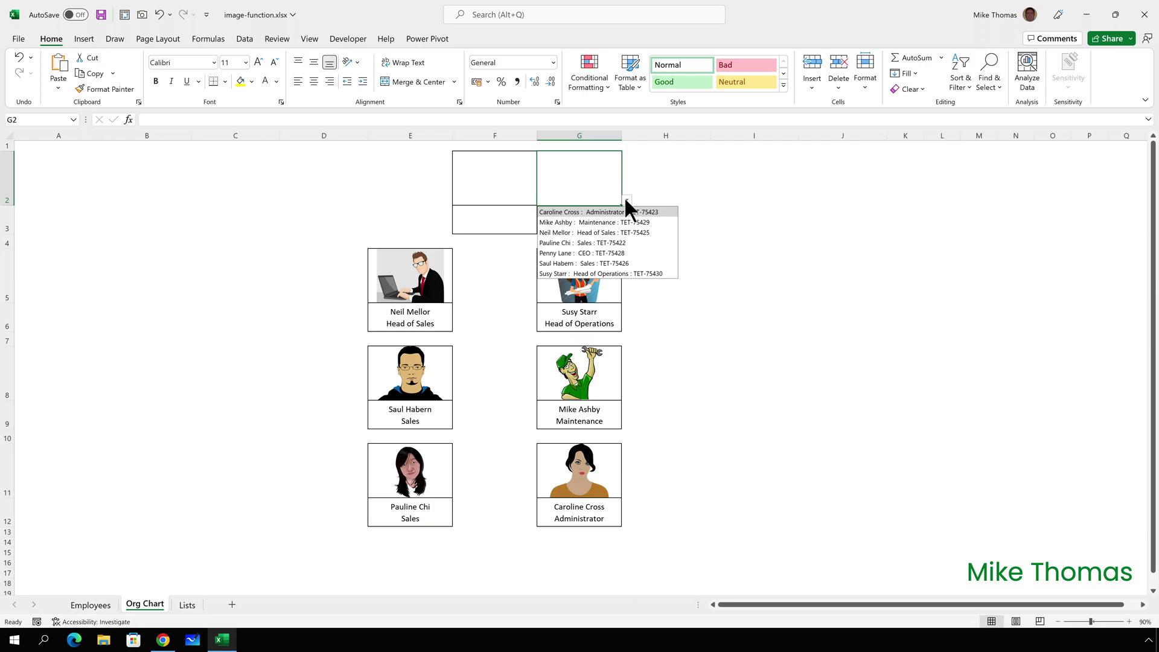
click(187, 604)
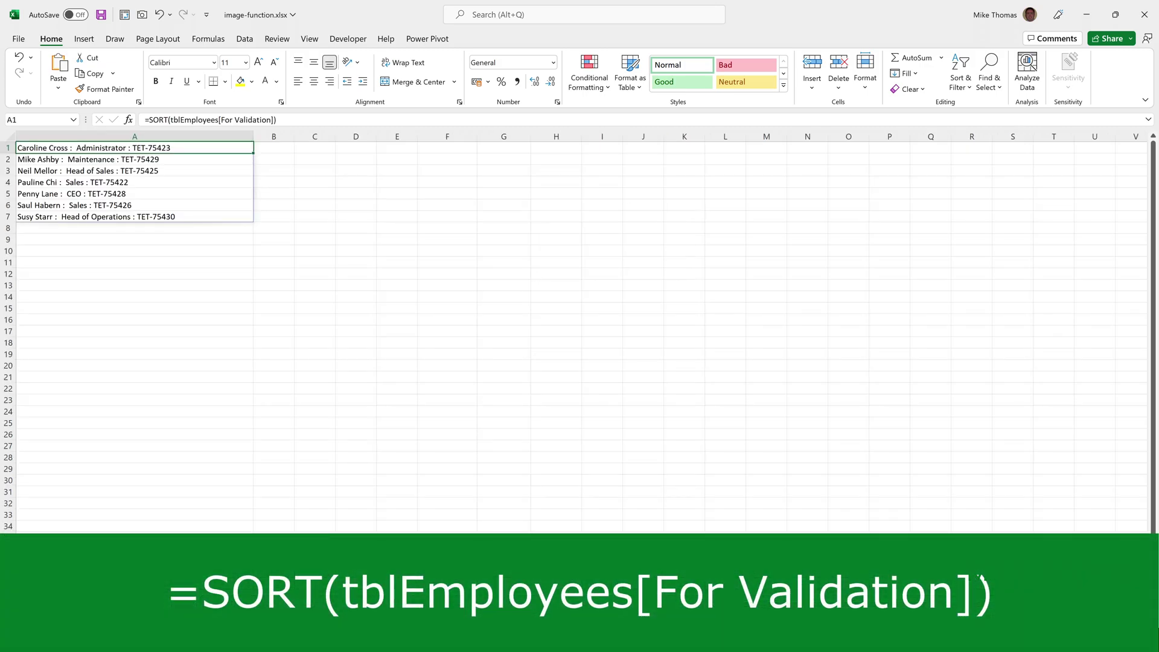
key(ctrl+Page_Up)
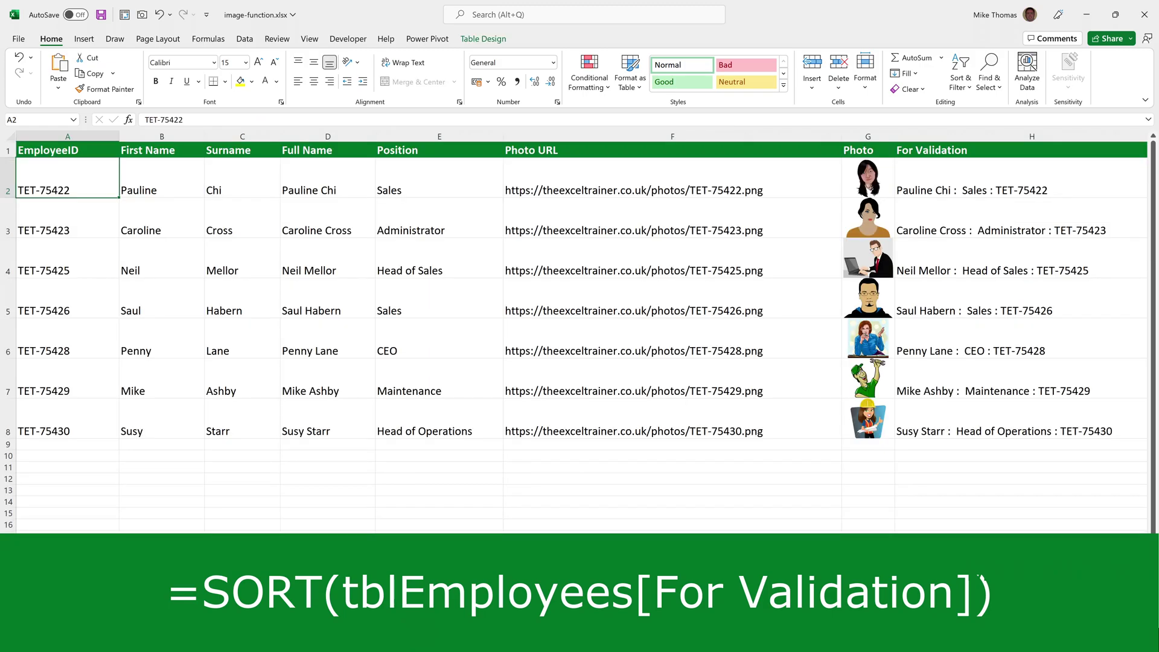
key(ctrl+Page_Down)
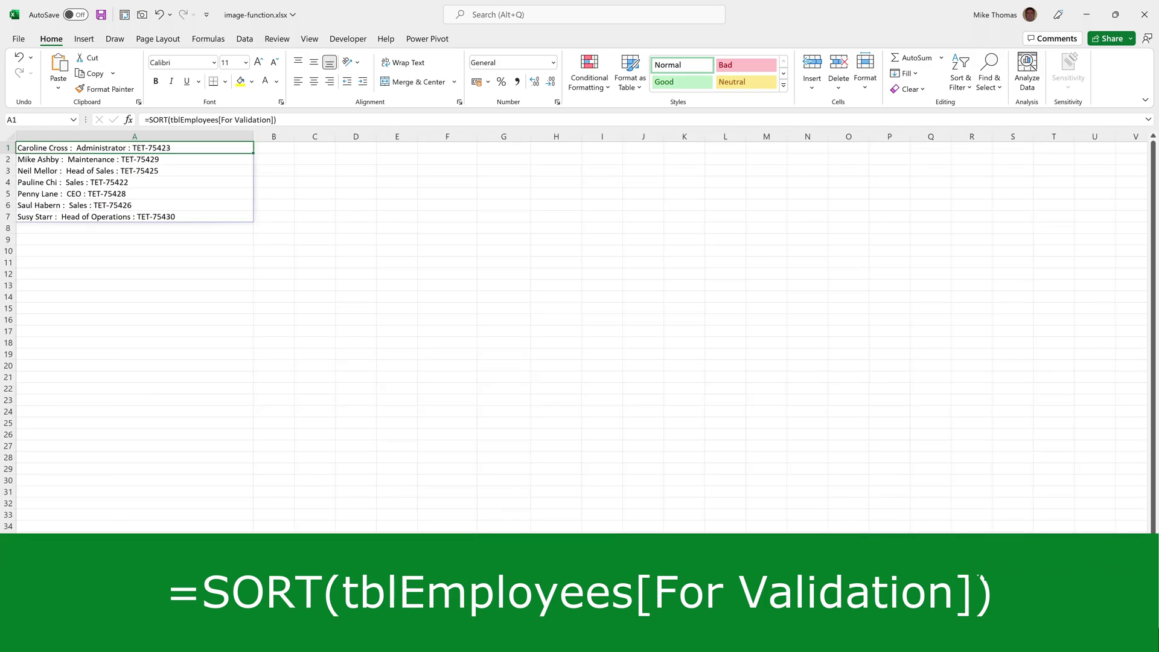
key(ctrl+Page_Up)
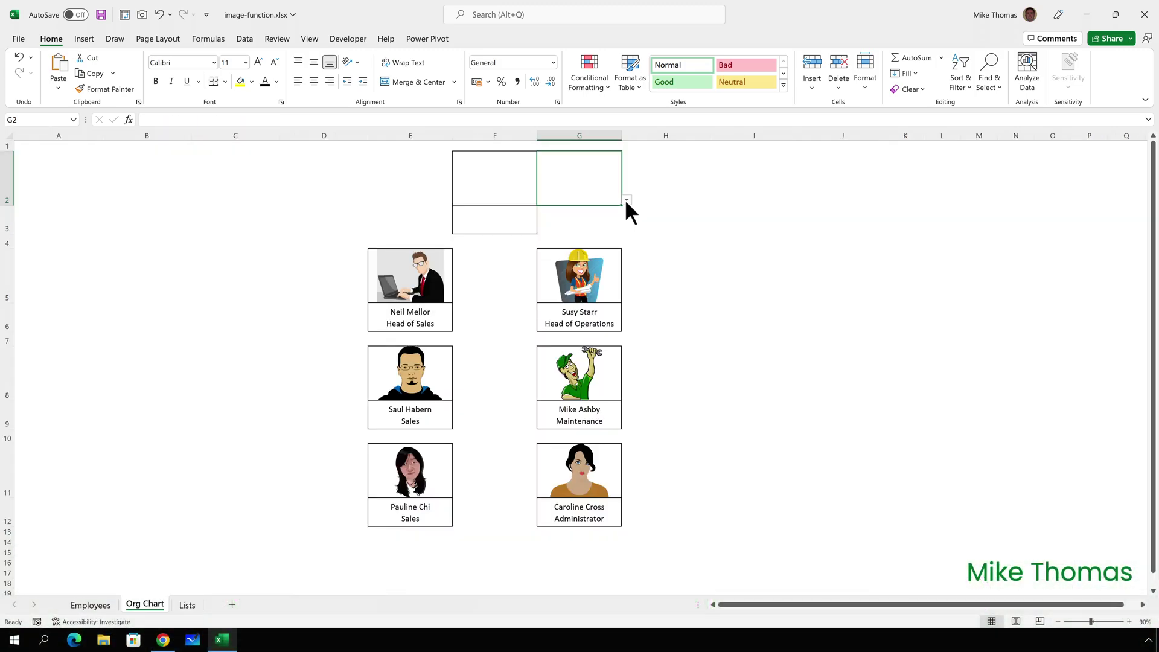
click(626, 200)
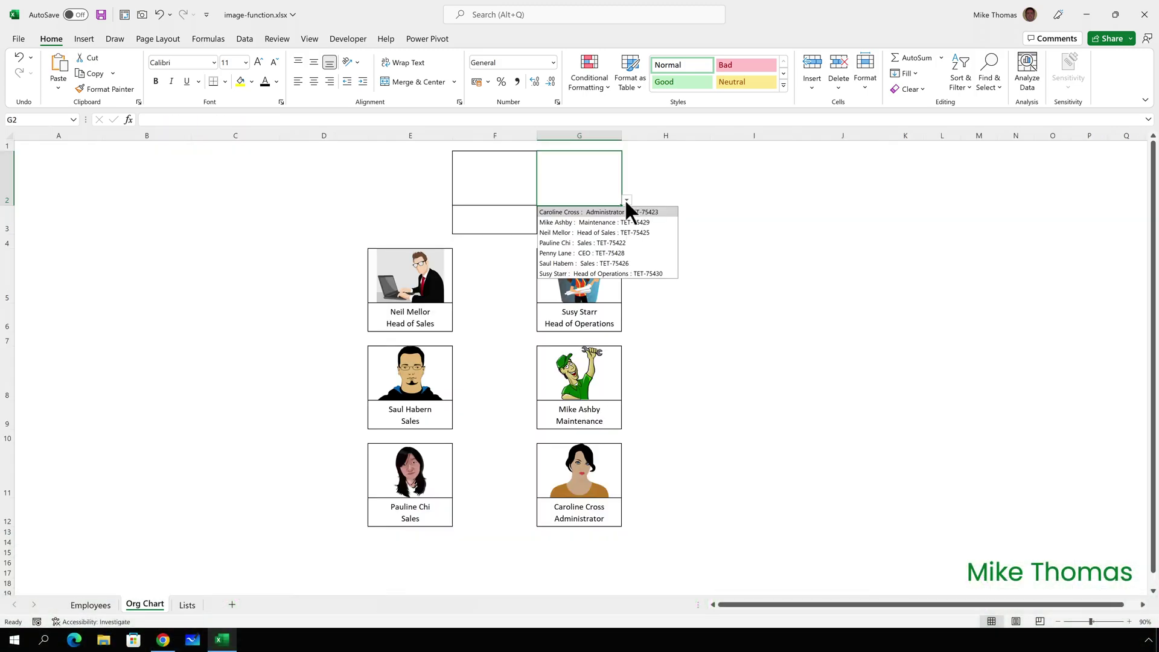
click(599, 252)
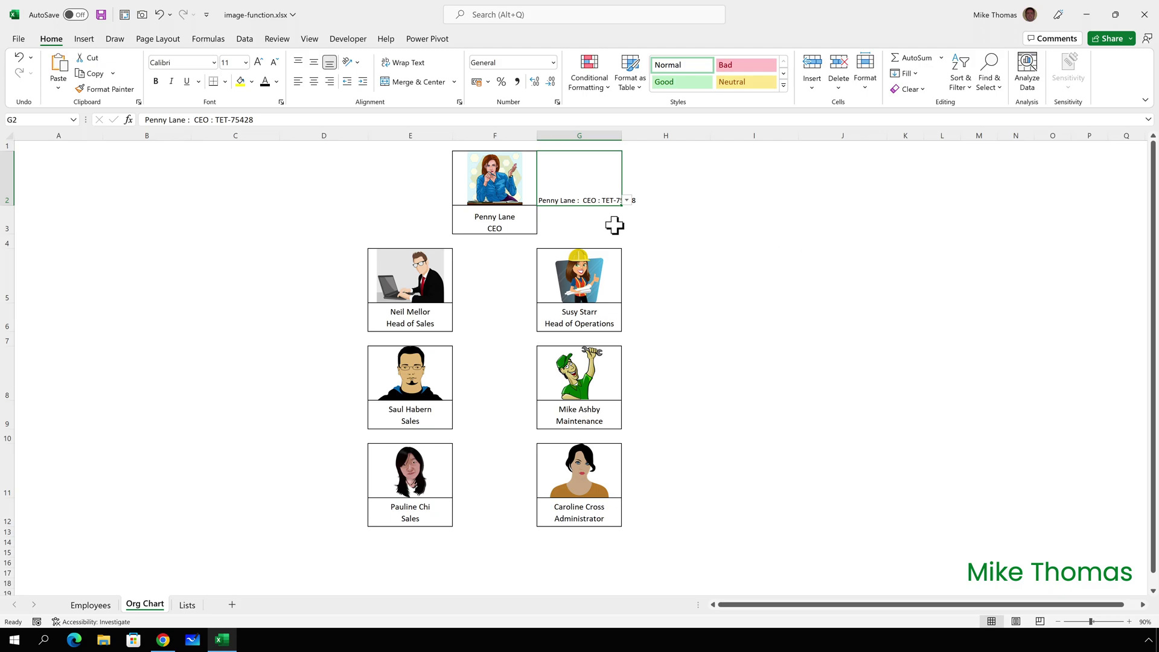
click(478, 189)
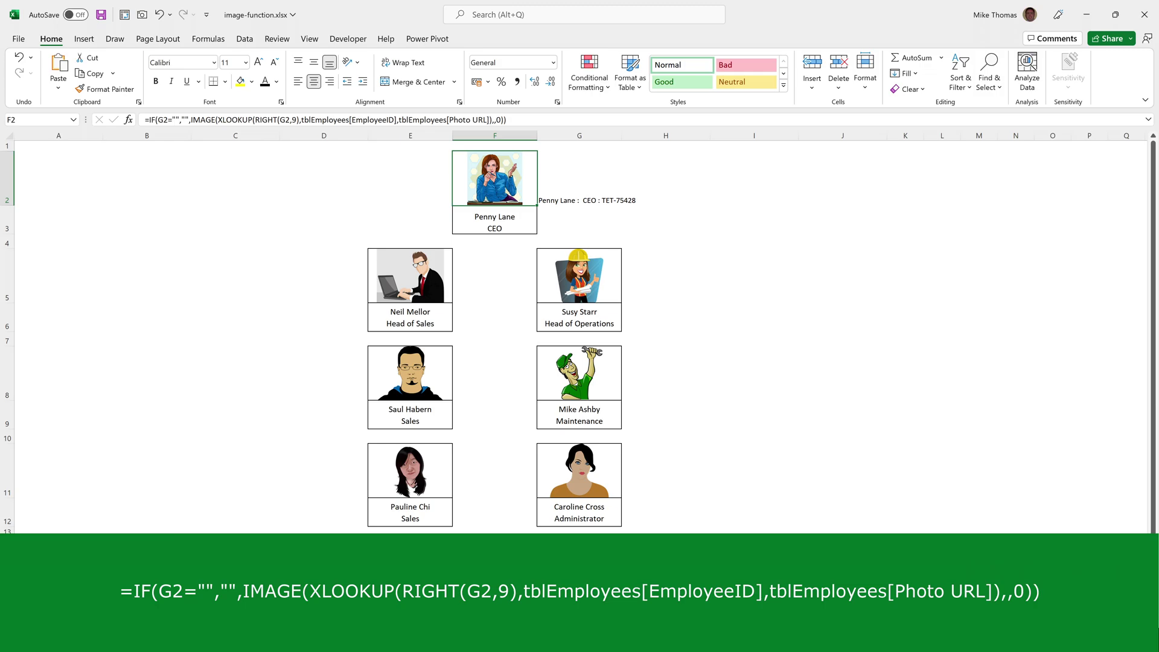
key(ctrl+Page_Up)
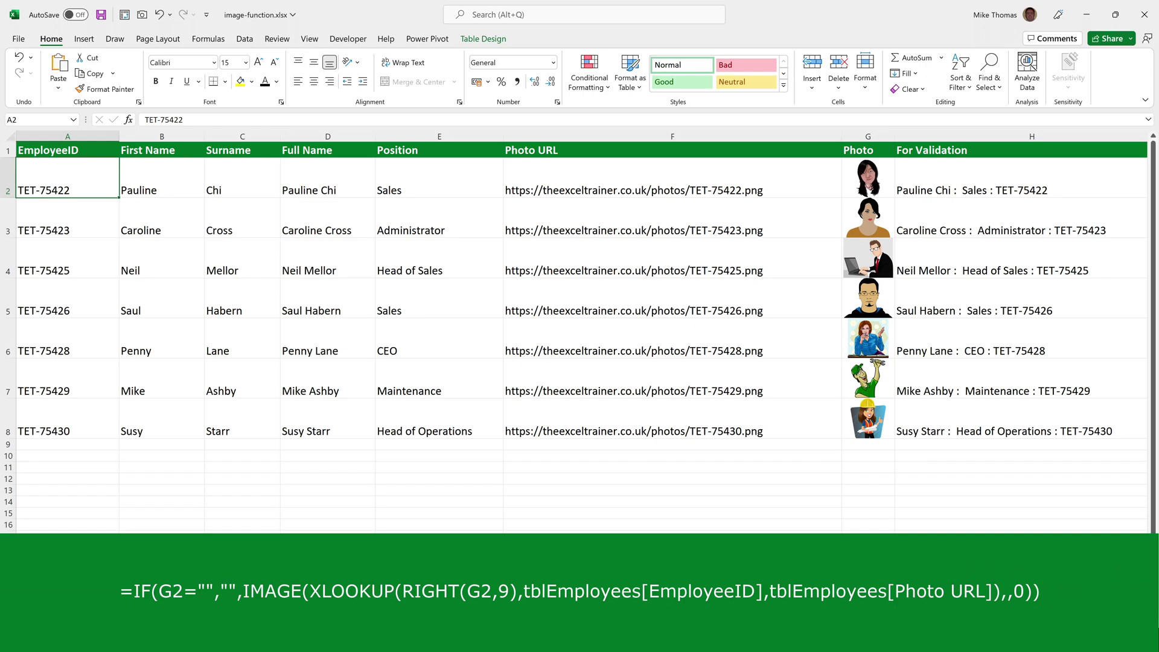
key(ctrl+Page_Down)
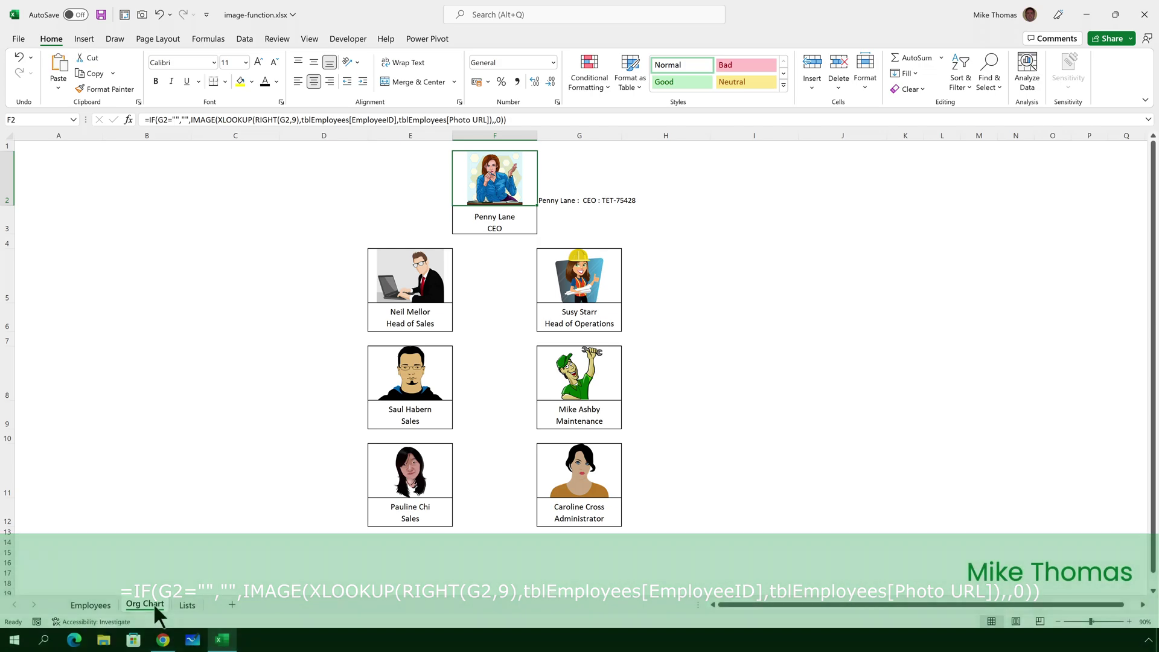
click(498, 224)
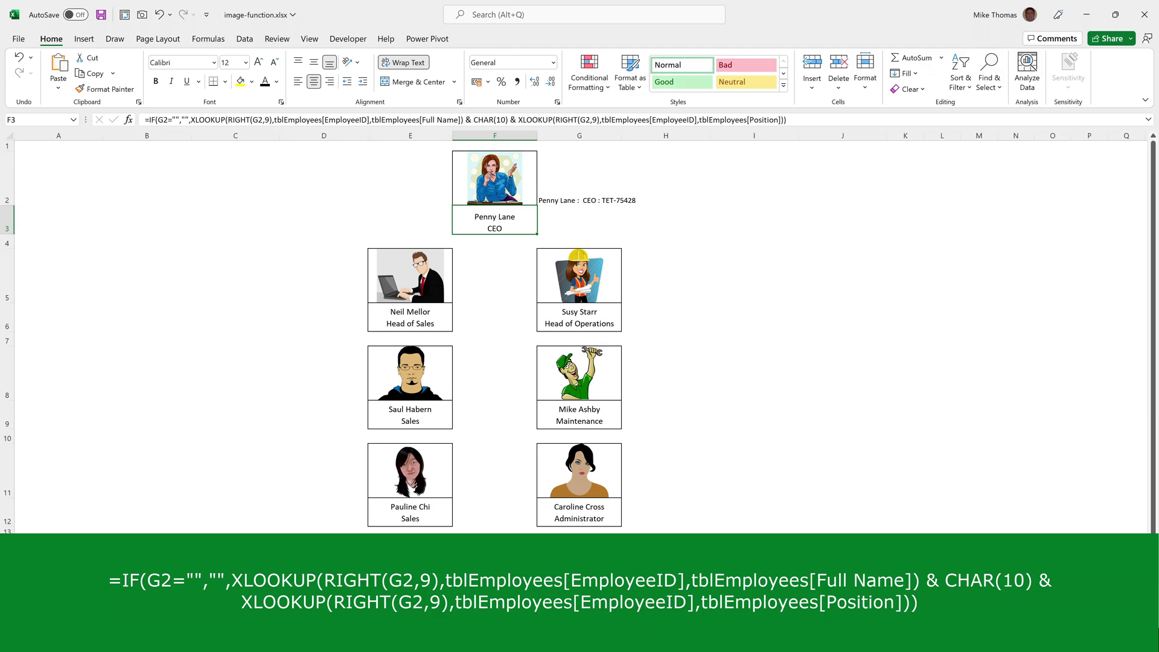
key(ctrl+Page_Up)
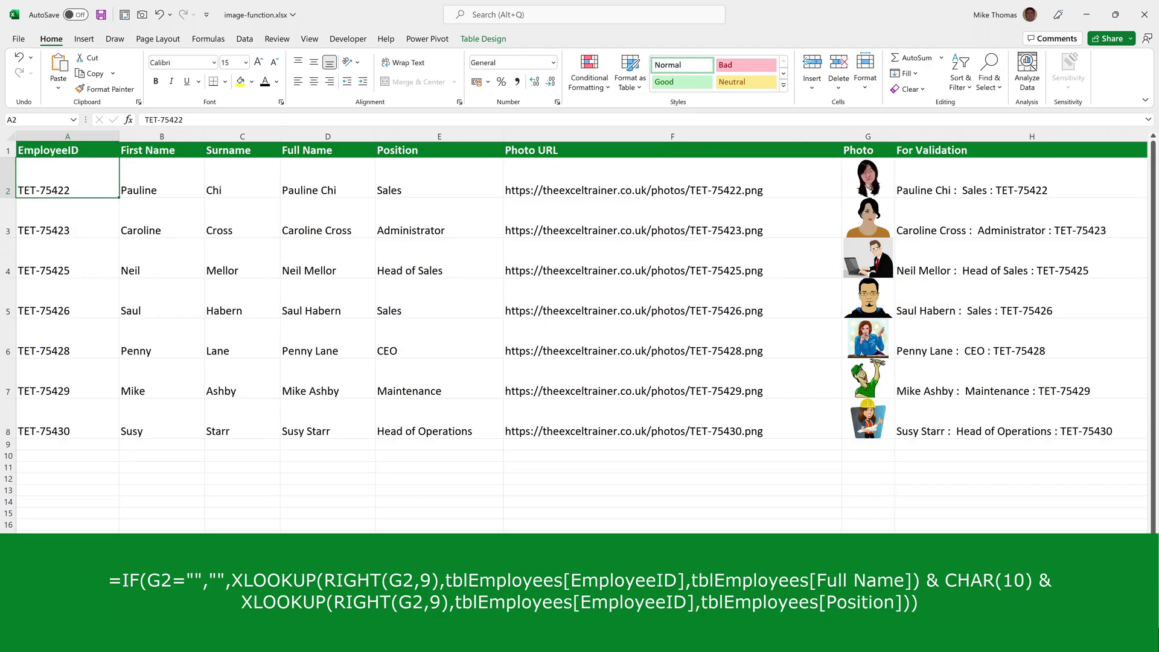
key(ctrl+Page_Down)
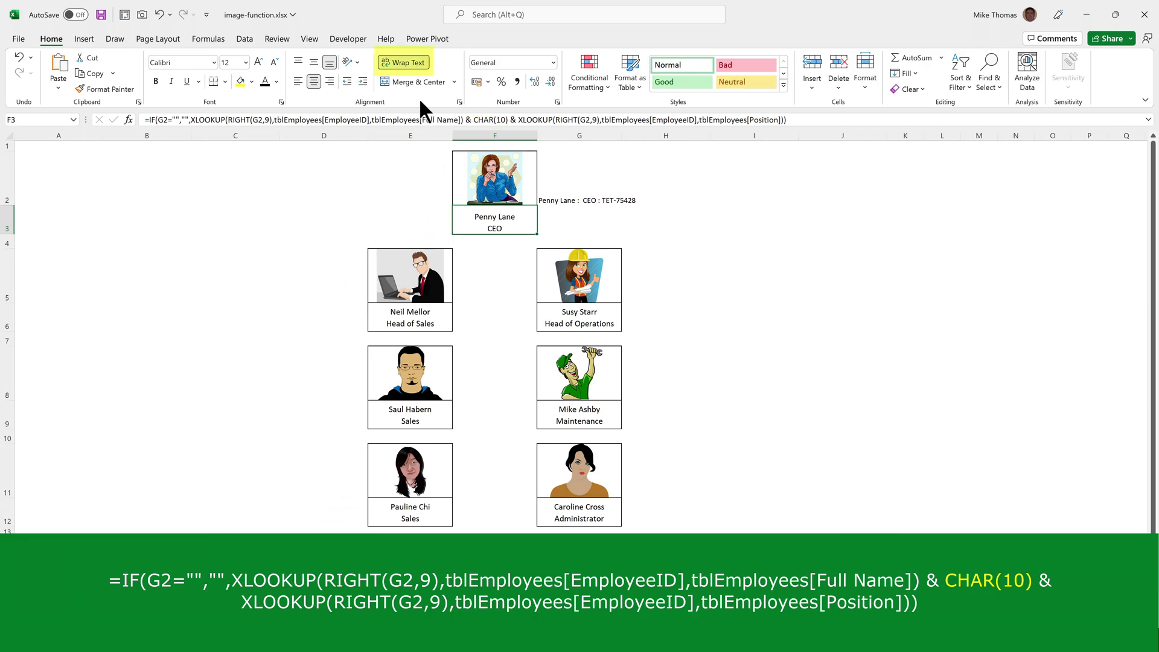
click(414, 63)
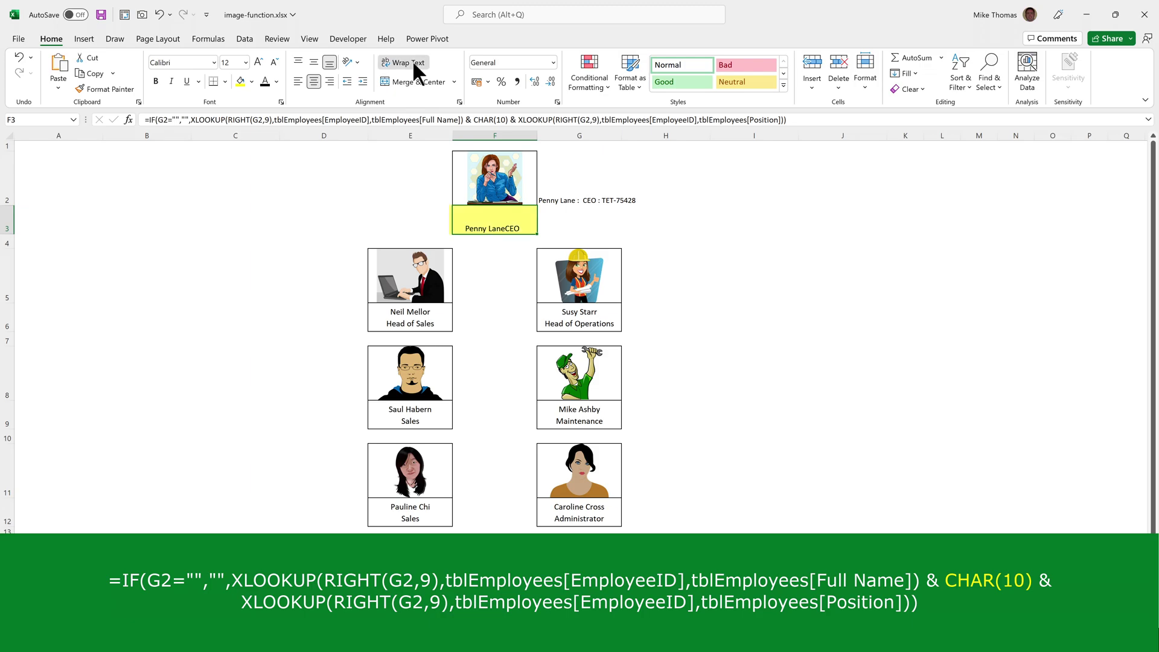
click(411, 60)
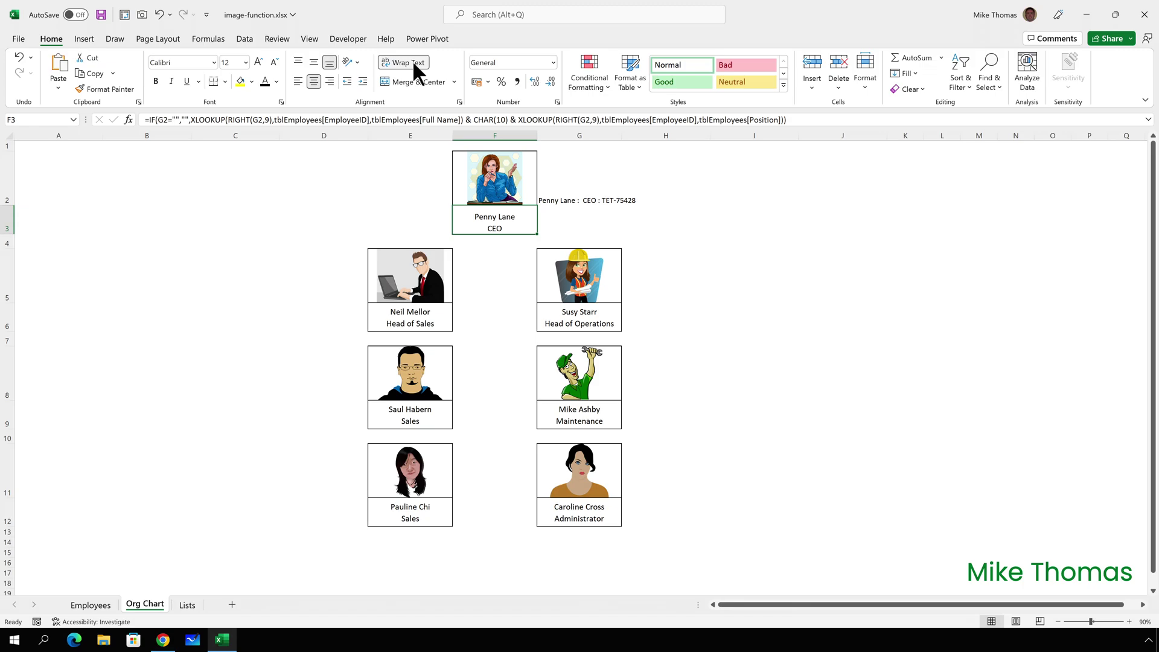
Colour G2's dropdown text white so it is hidden.
click(592, 184)
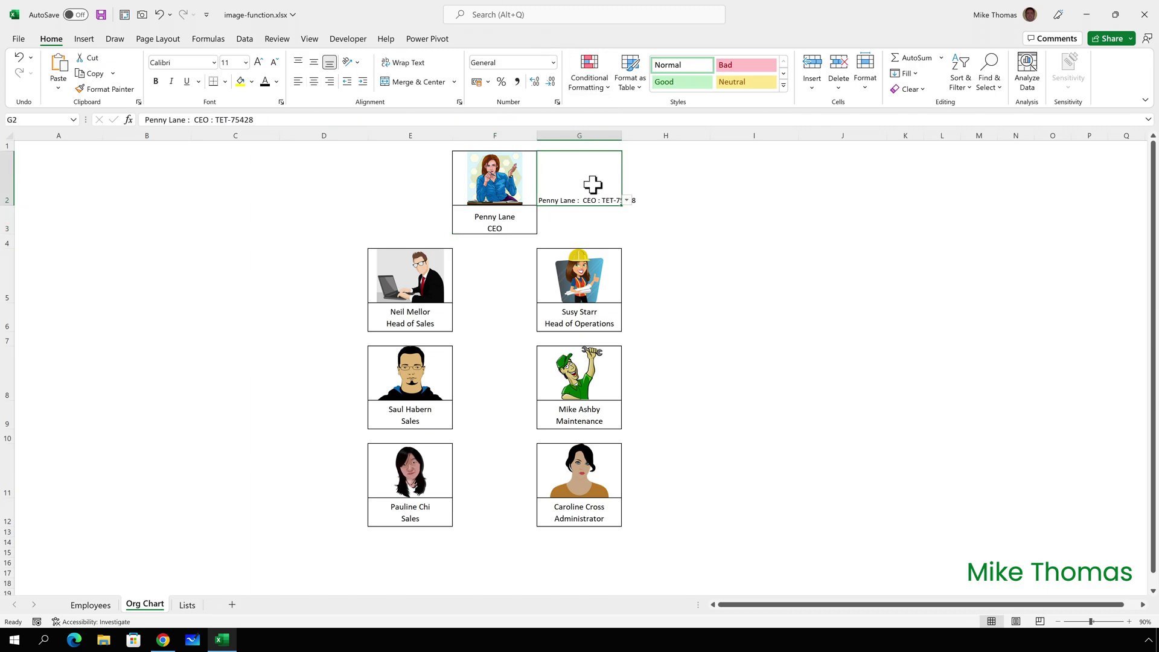
click(276, 82)
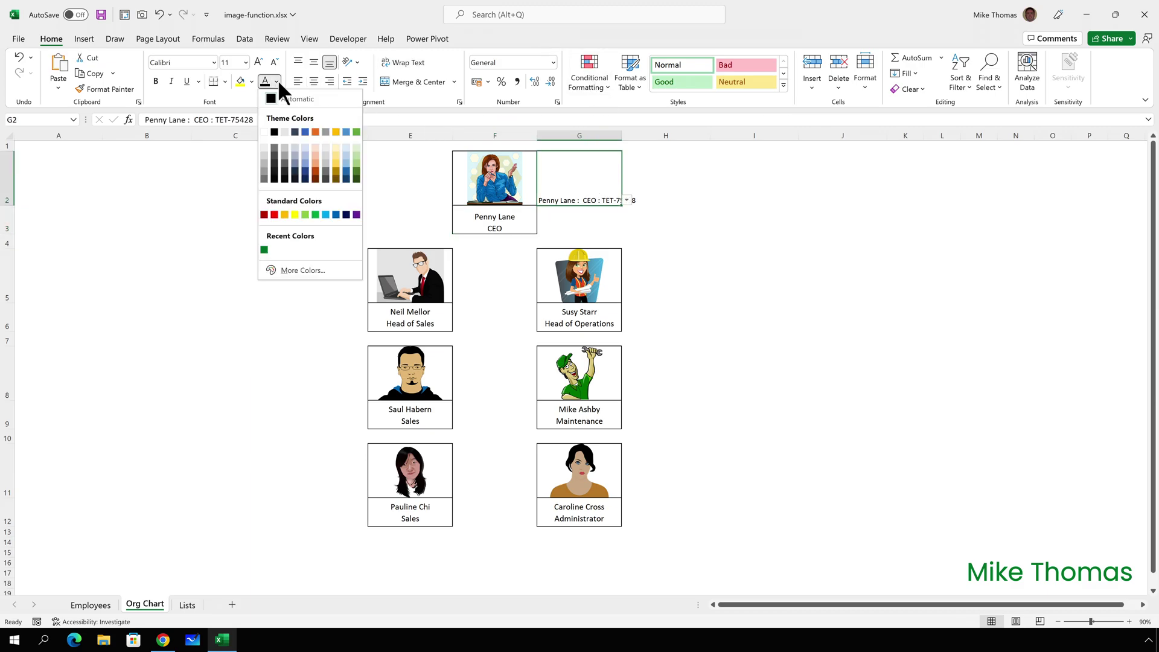
click(263, 131)
click(180, 224)
Look over the Lists sheet and end back on the Employees sheet.
click(91, 604)
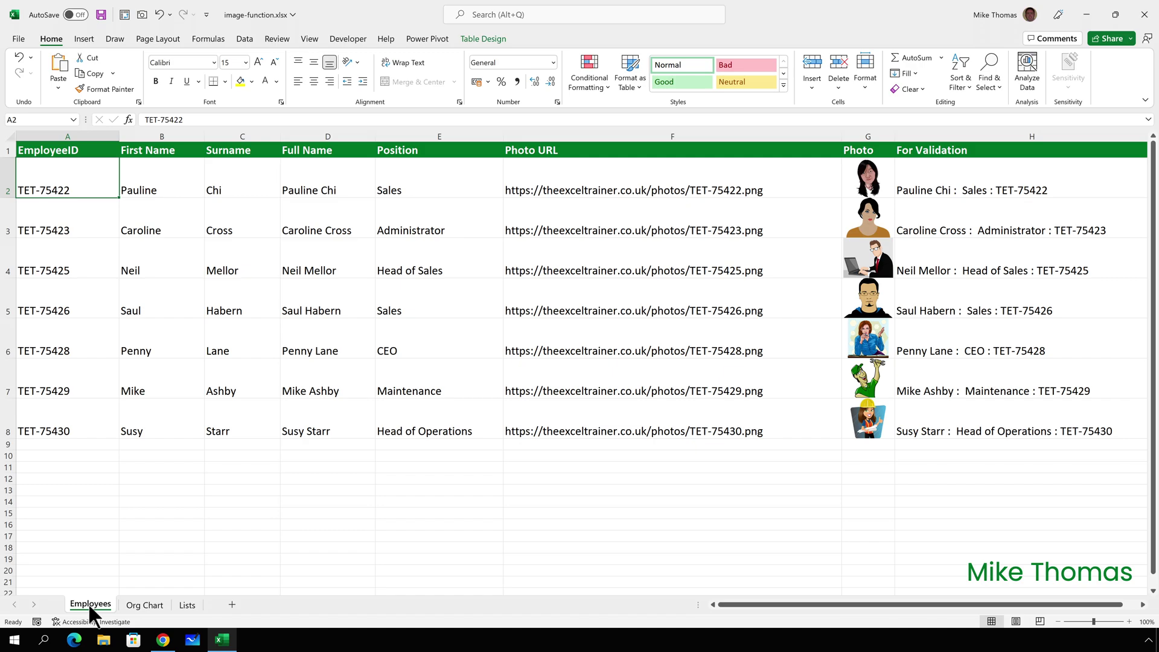
click(184, 604)
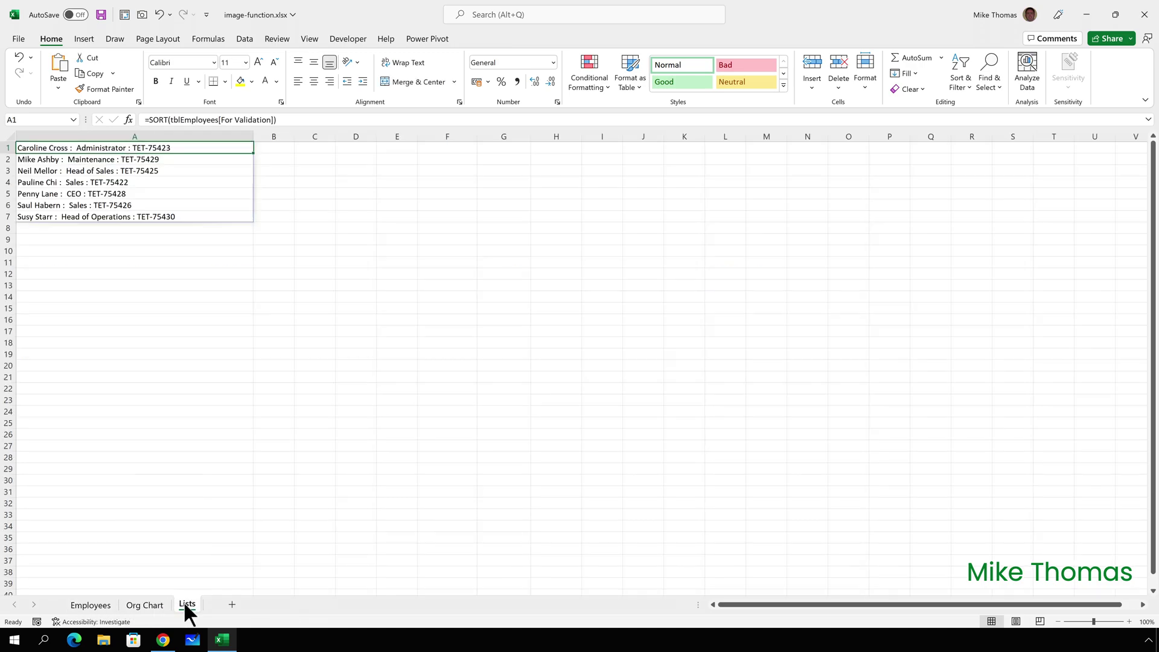
click(92, 603)
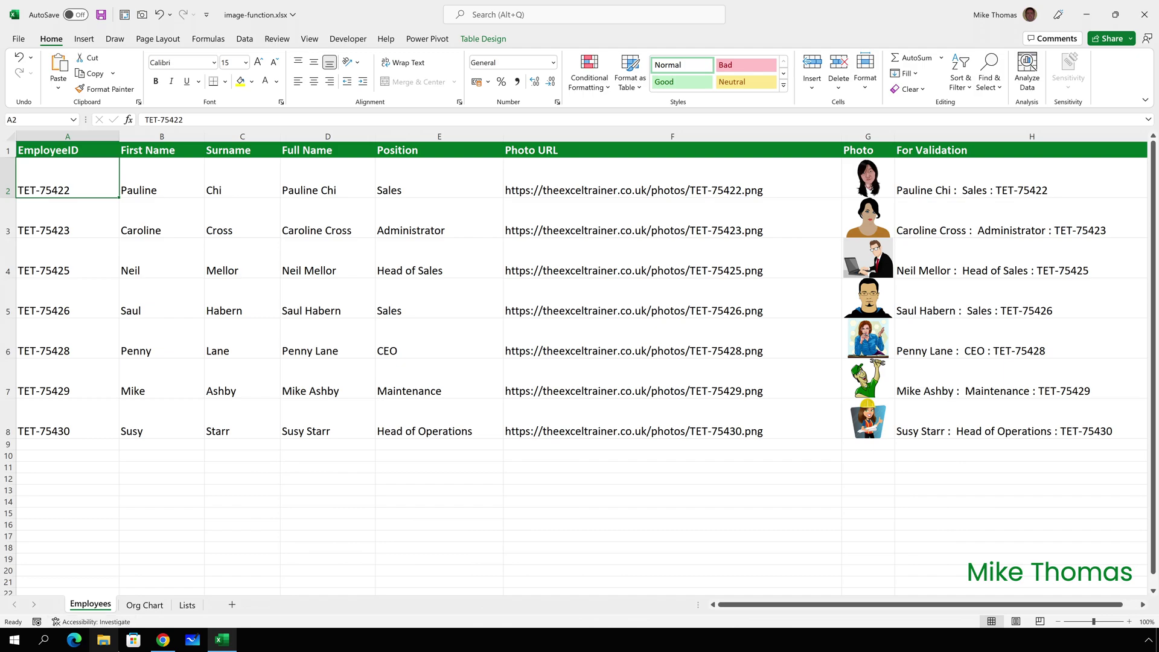
Add a new employee in row 9 with their employee ID, first name and surname.
click(52, 445)
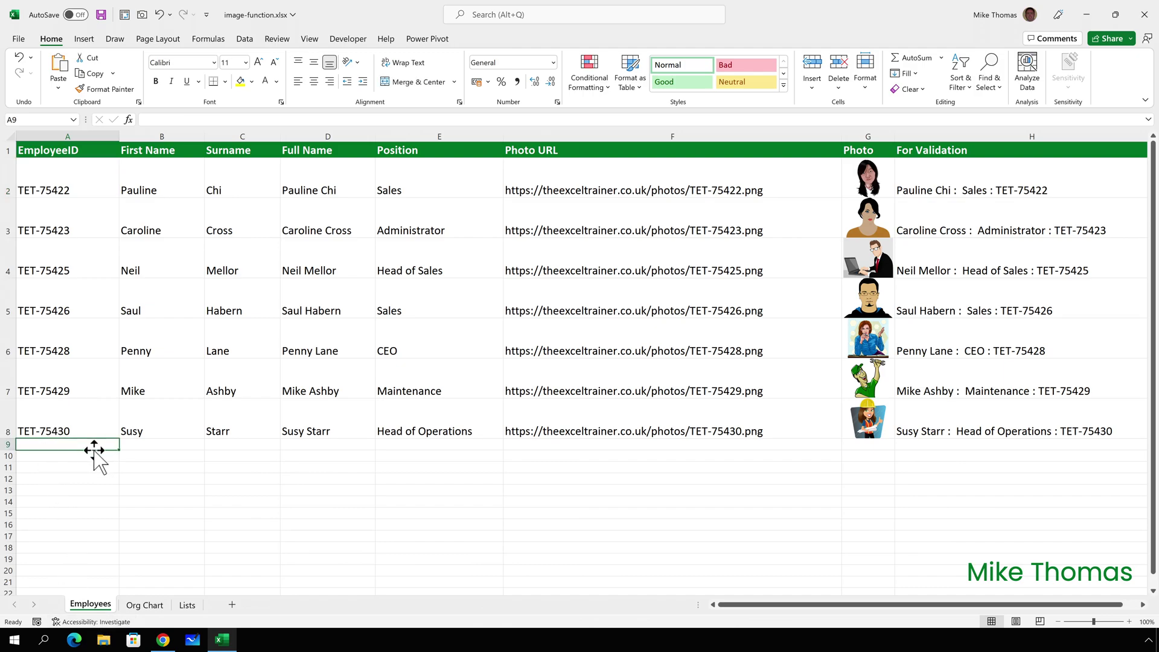
text(TET-)
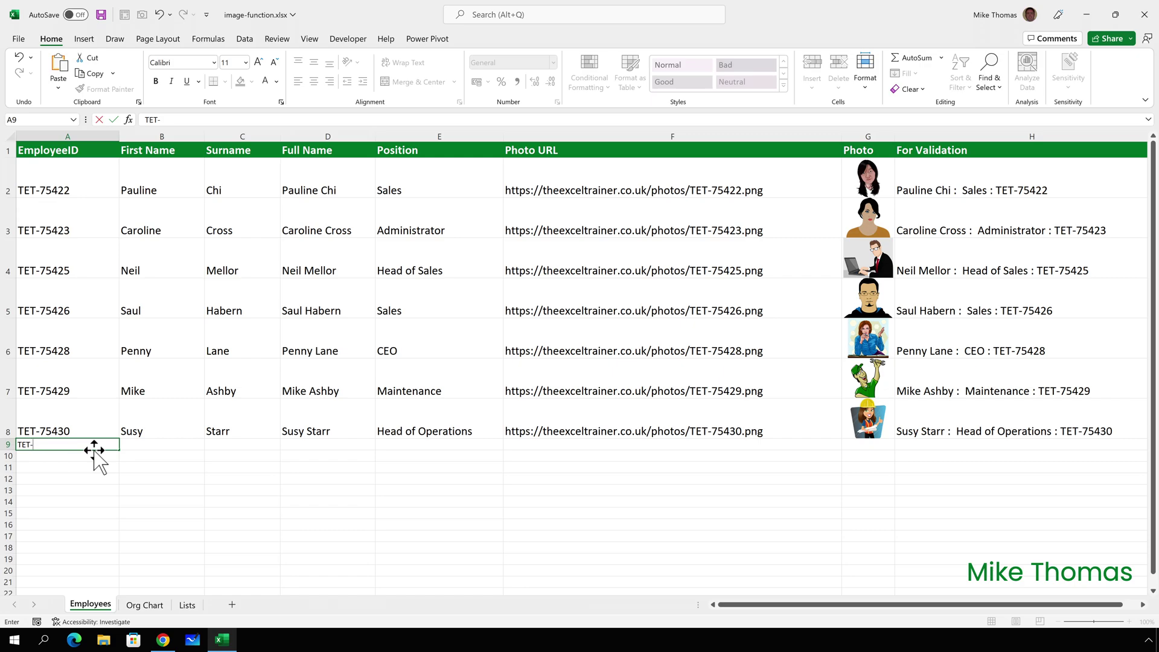
text(75424)
key(ctrl+Return)
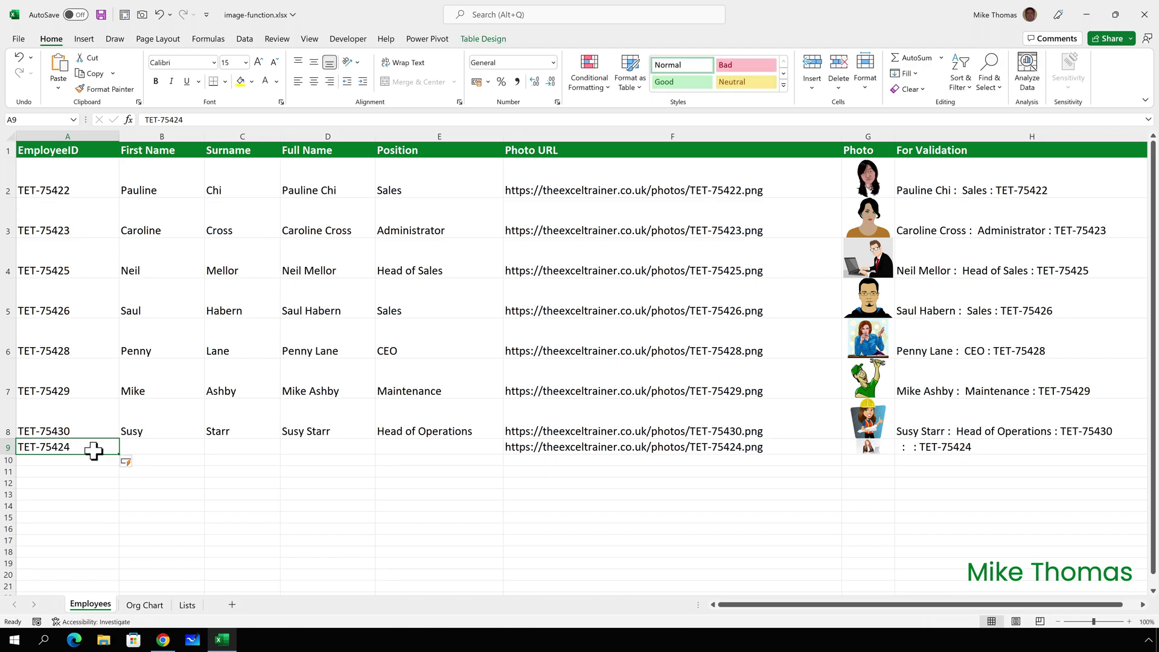
key(Tab)
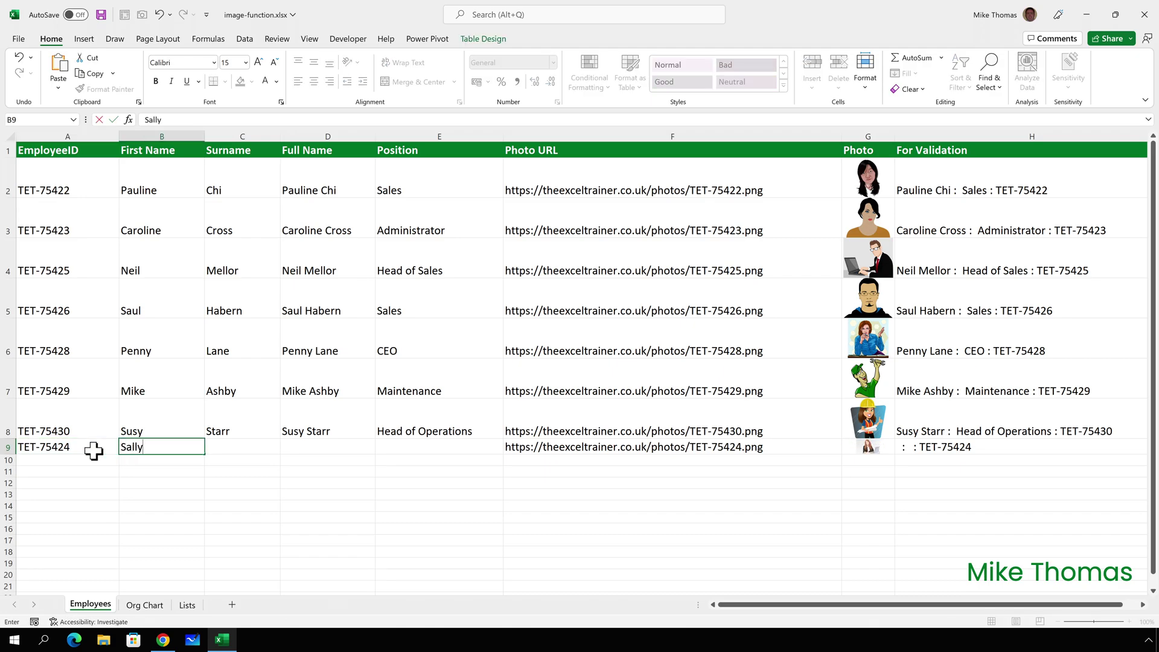
key(Tab)
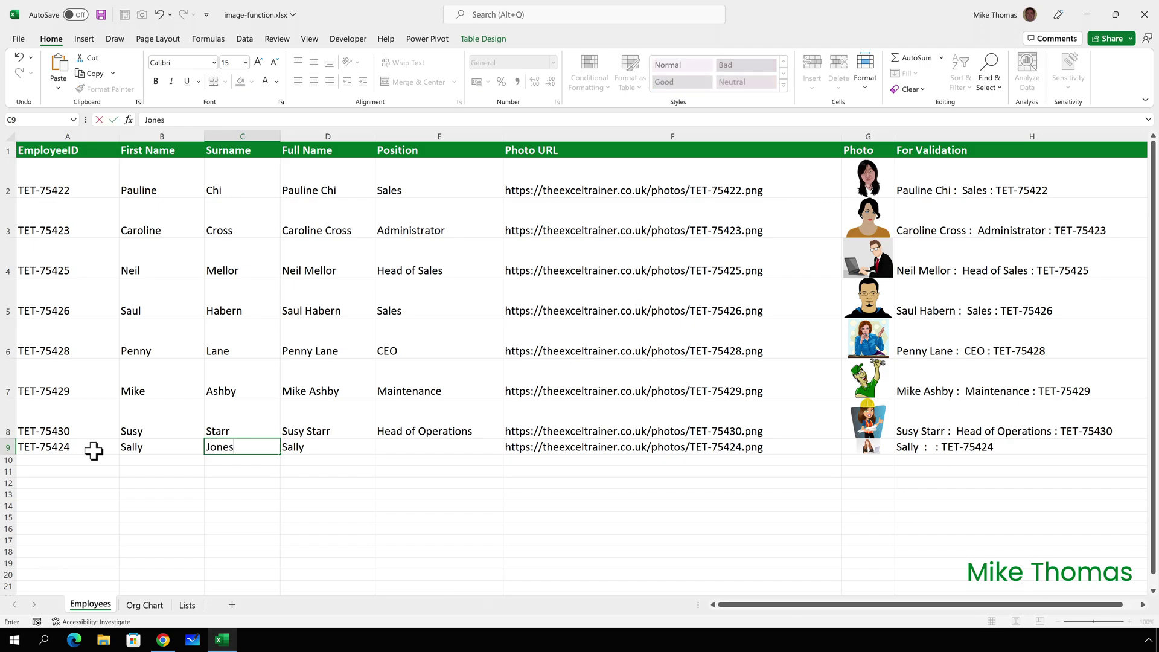
key(Tab)
key(Tab)
Set the new employee's position to Training Manager and make row 9 taller for the photo.
text(Tra)
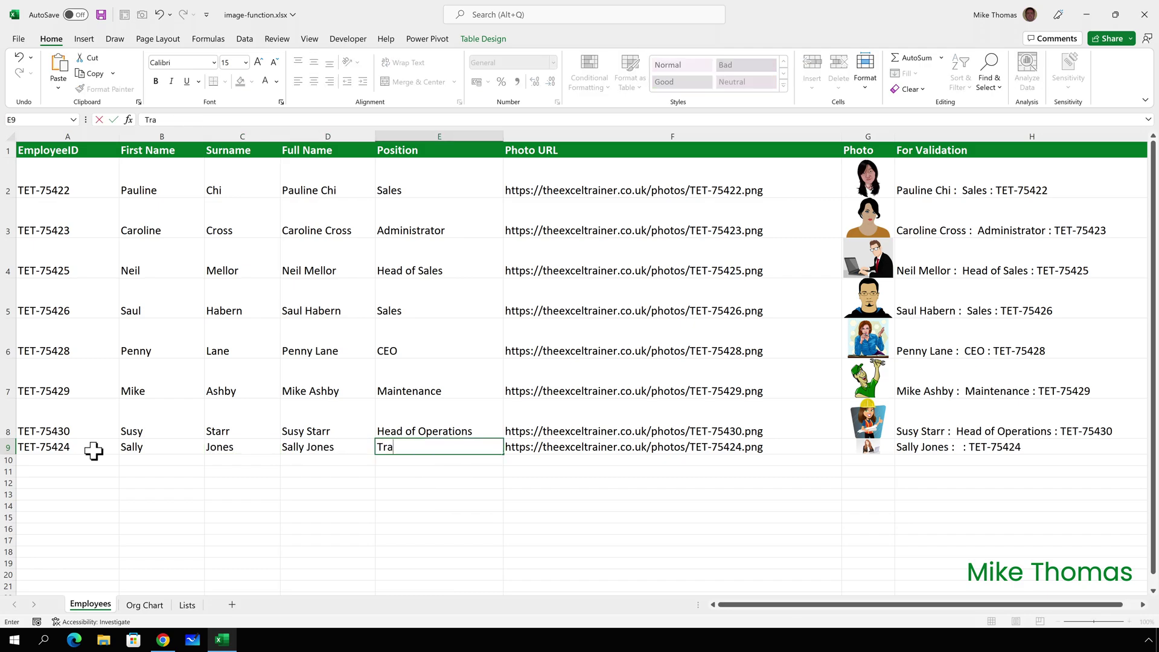
text(ining Manager)
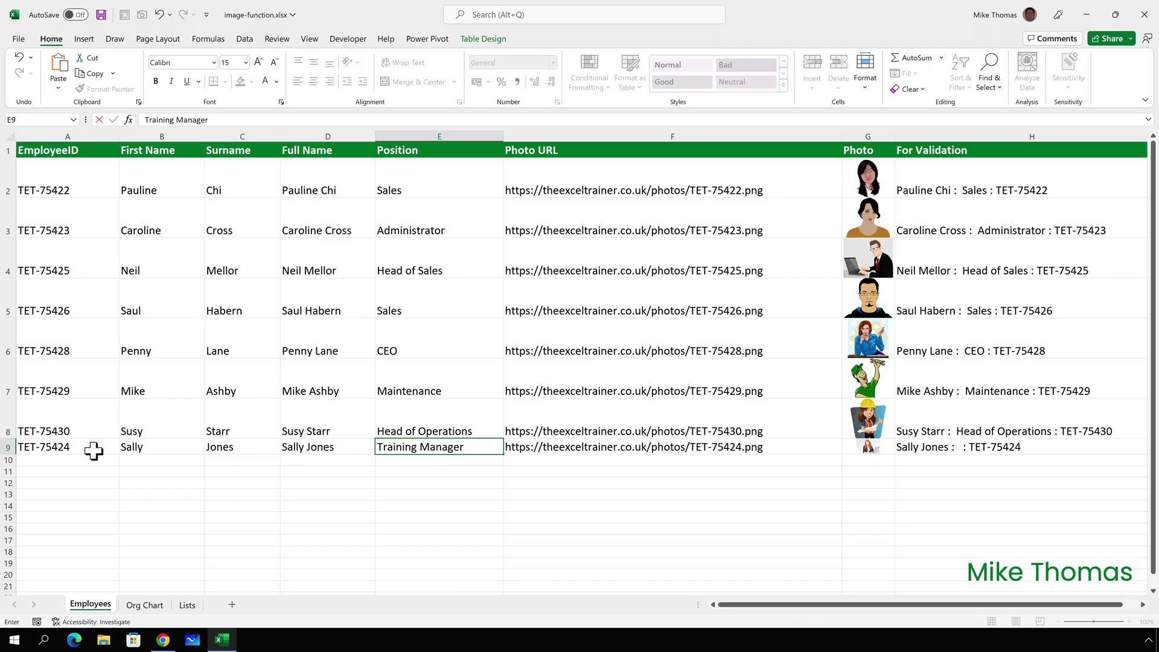
key(ctrl+Return)
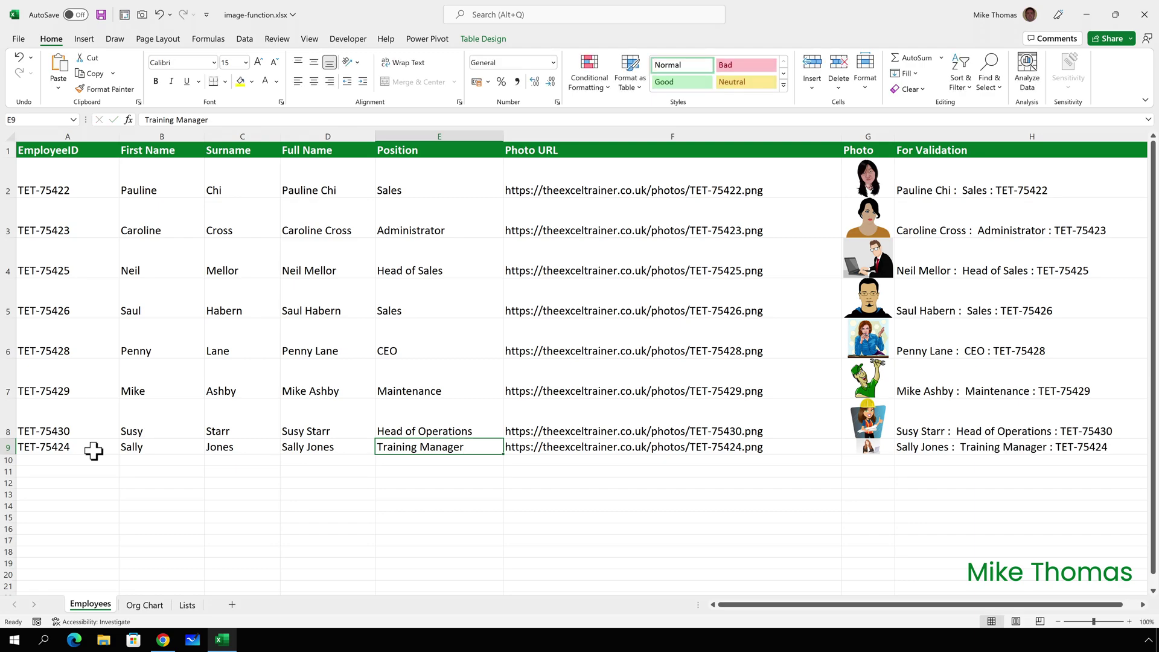
key(Tab)
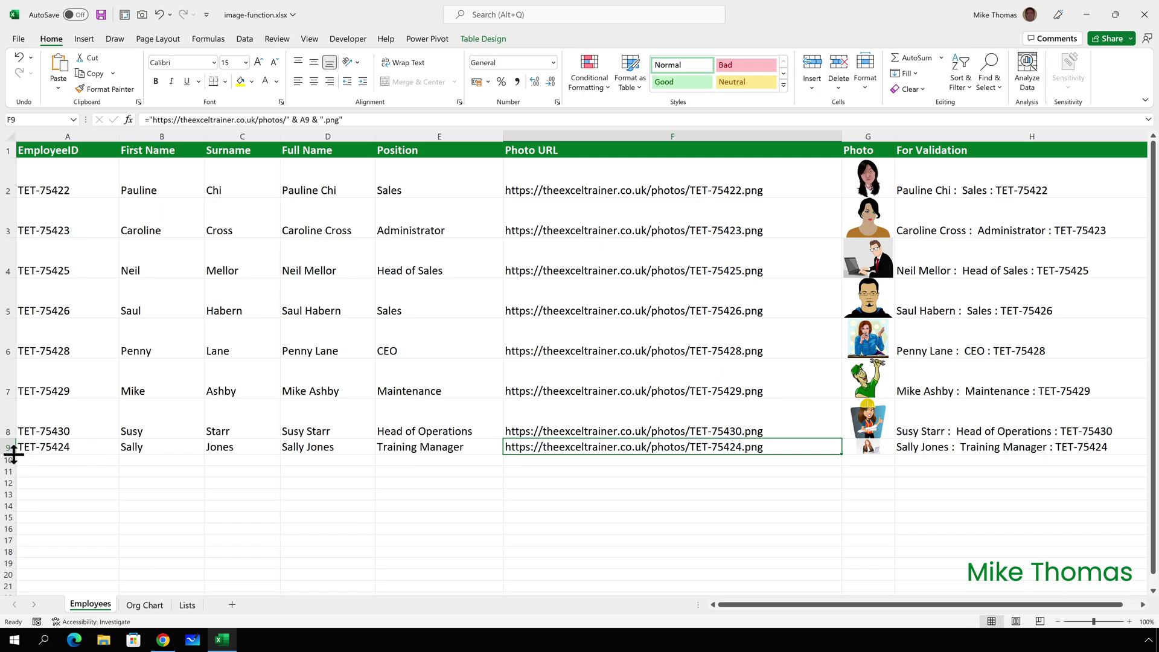
drag(13, 454, 13, 468)
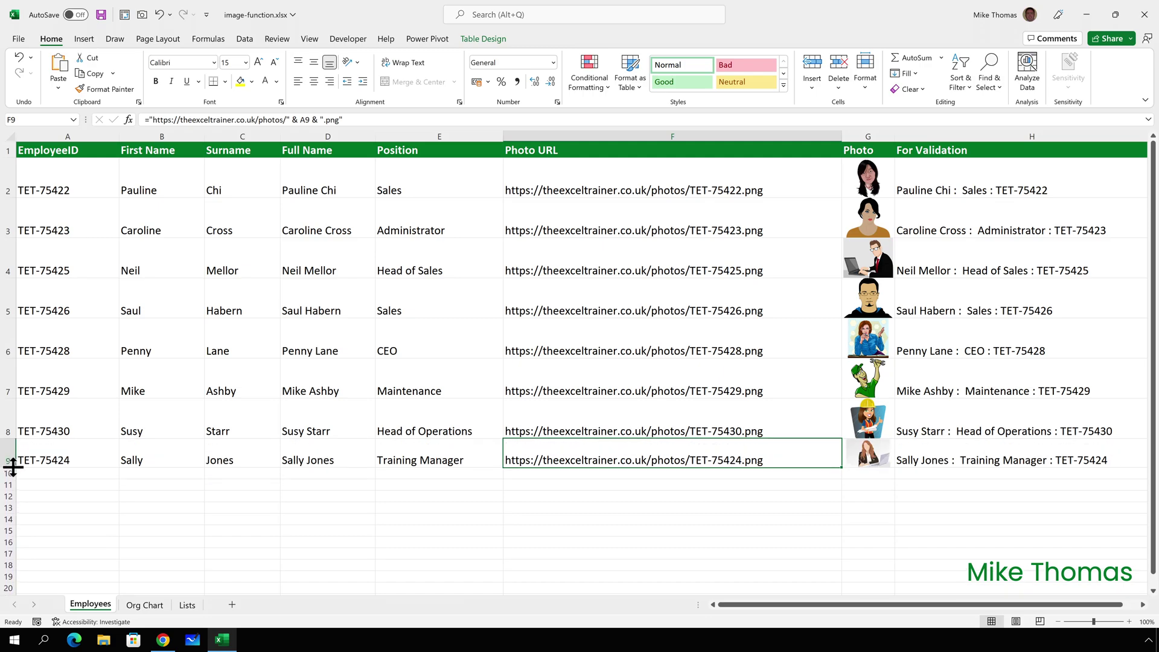
Check the new employee appears in the Lists sheet's sorted list, then return to Org Chart.
click(187, 604)
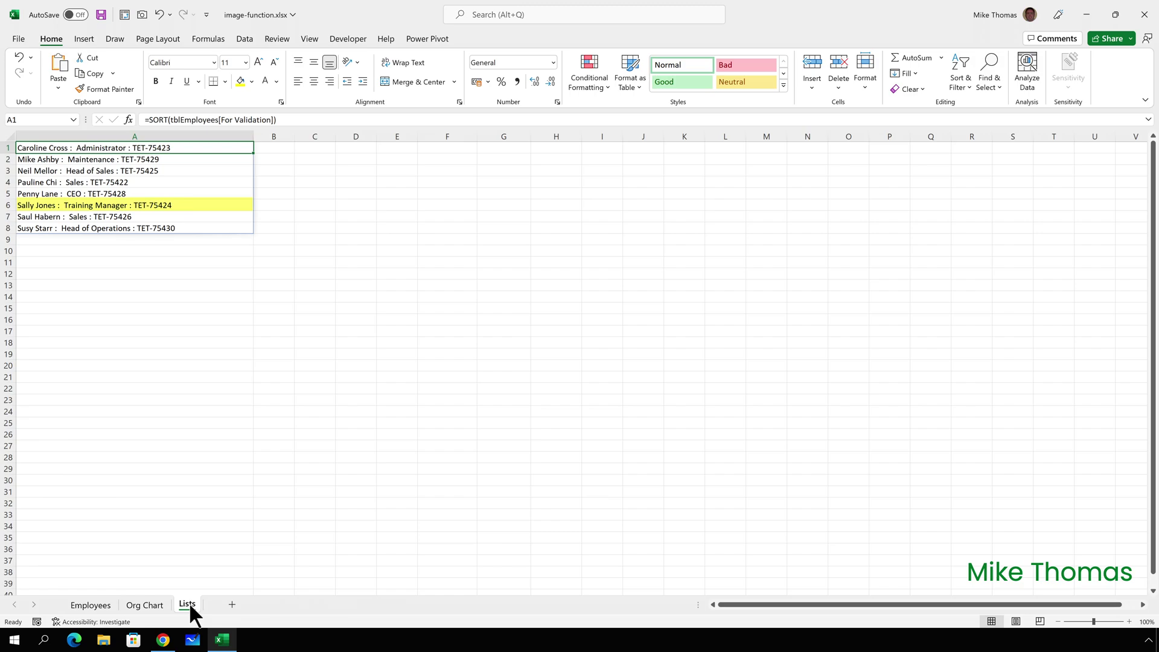
click(154, 604)
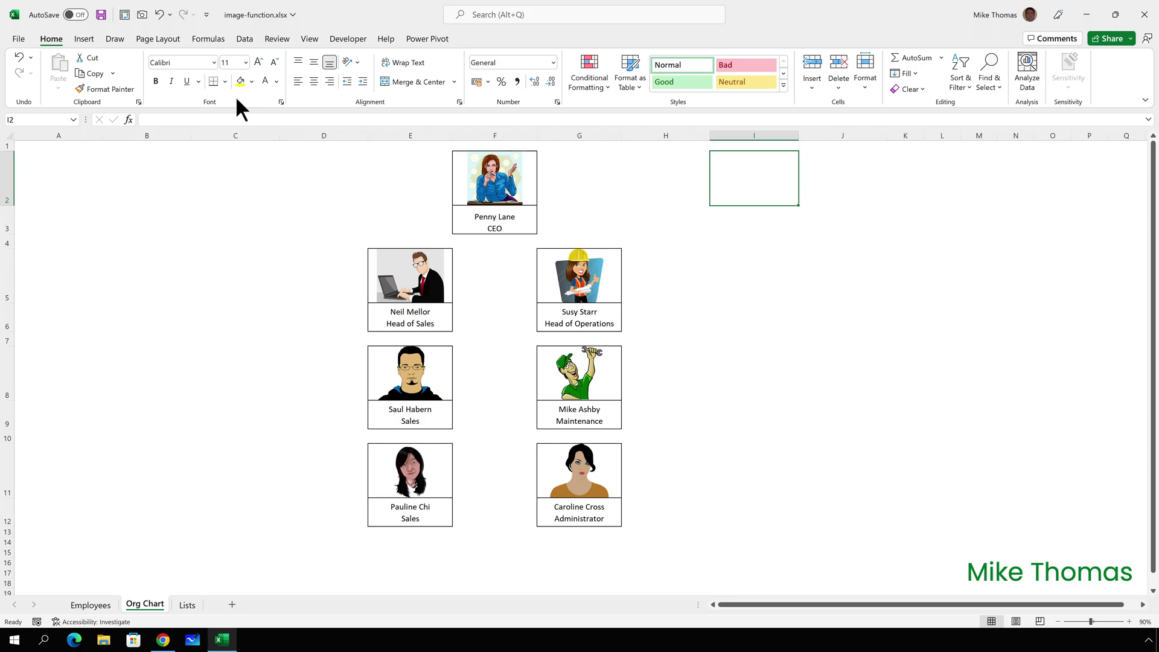
Give I2 and I3 thick outside borders to form a new box.
click(226, 81)
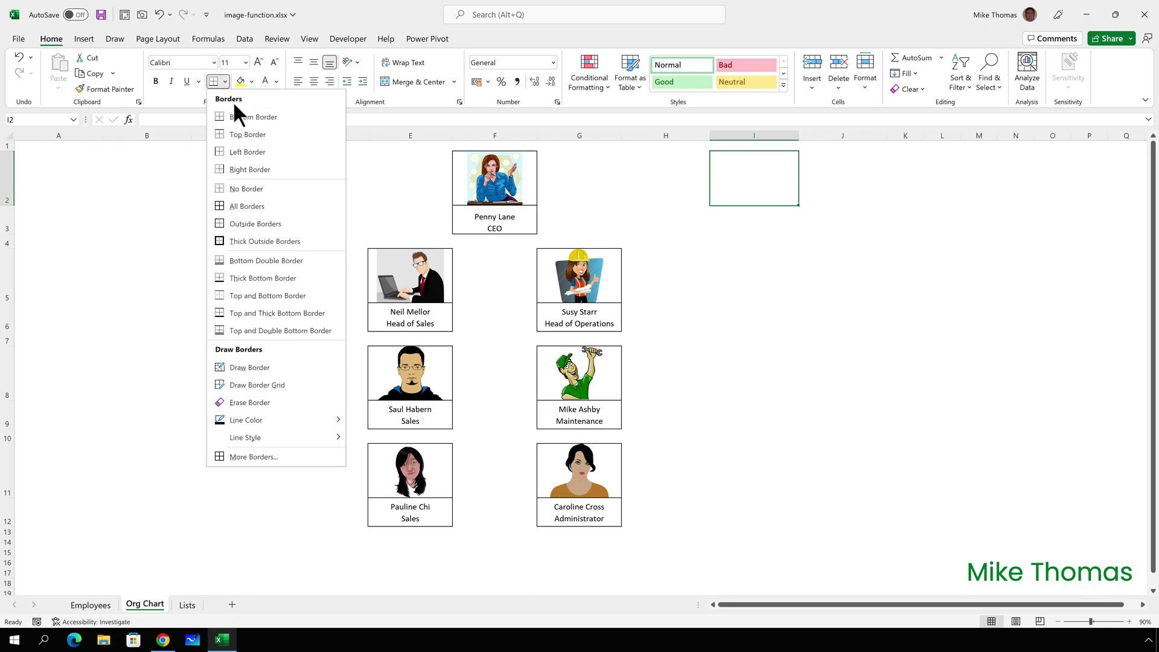
click(256, 241)
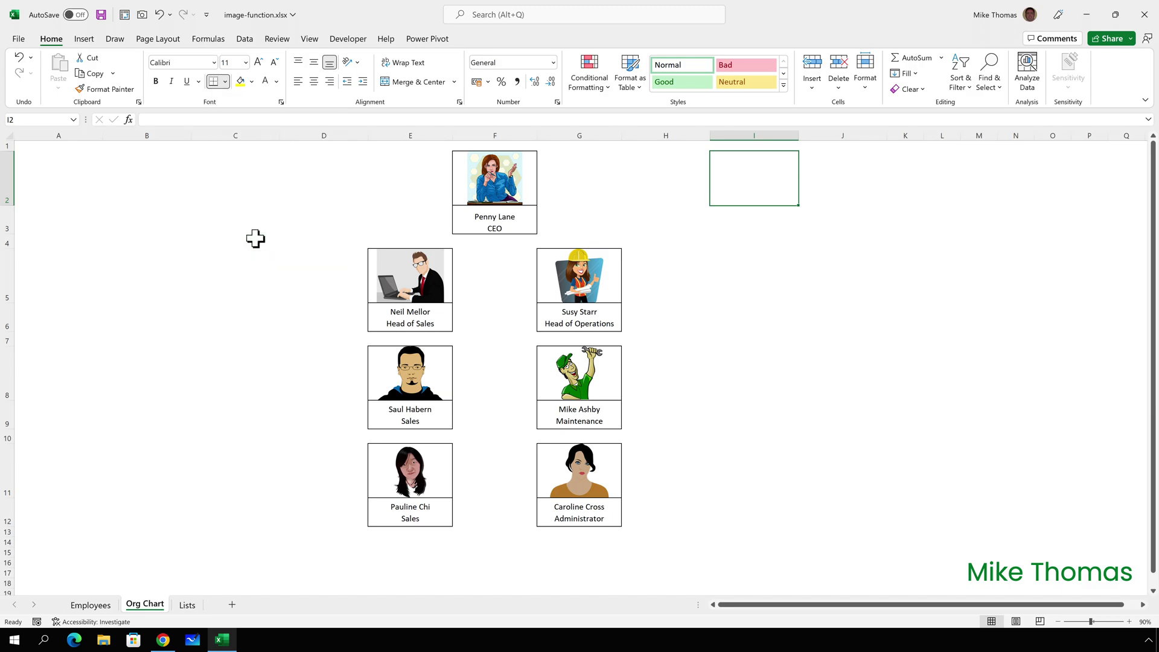
click(745, 222)
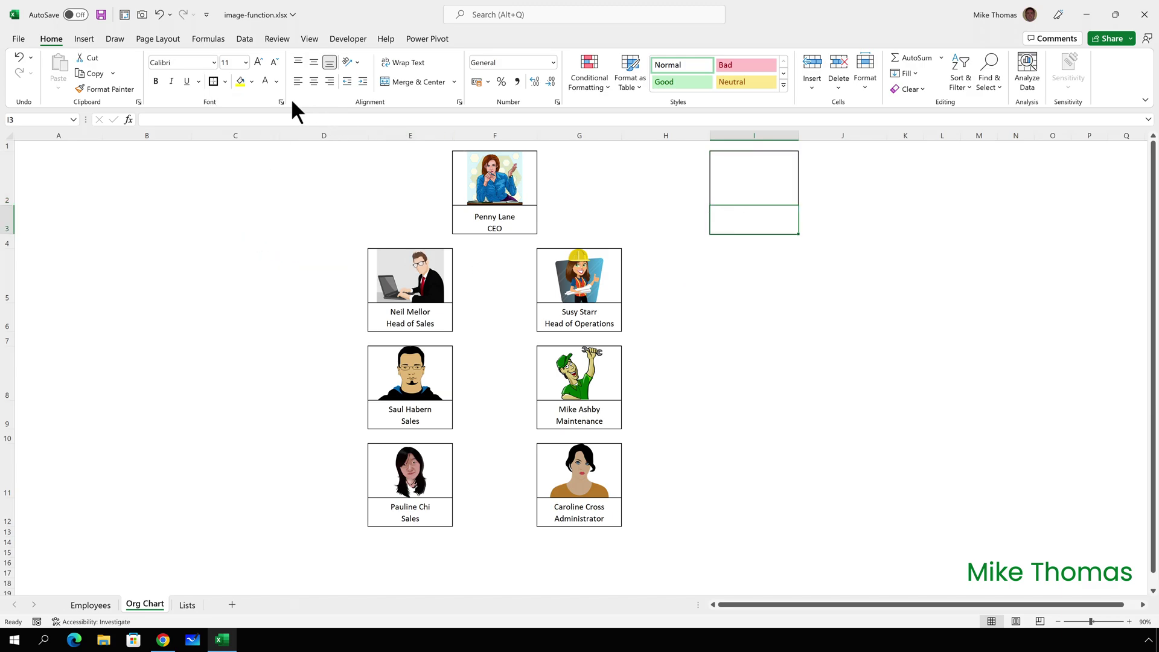
click(214, 82)
click(843, 317)
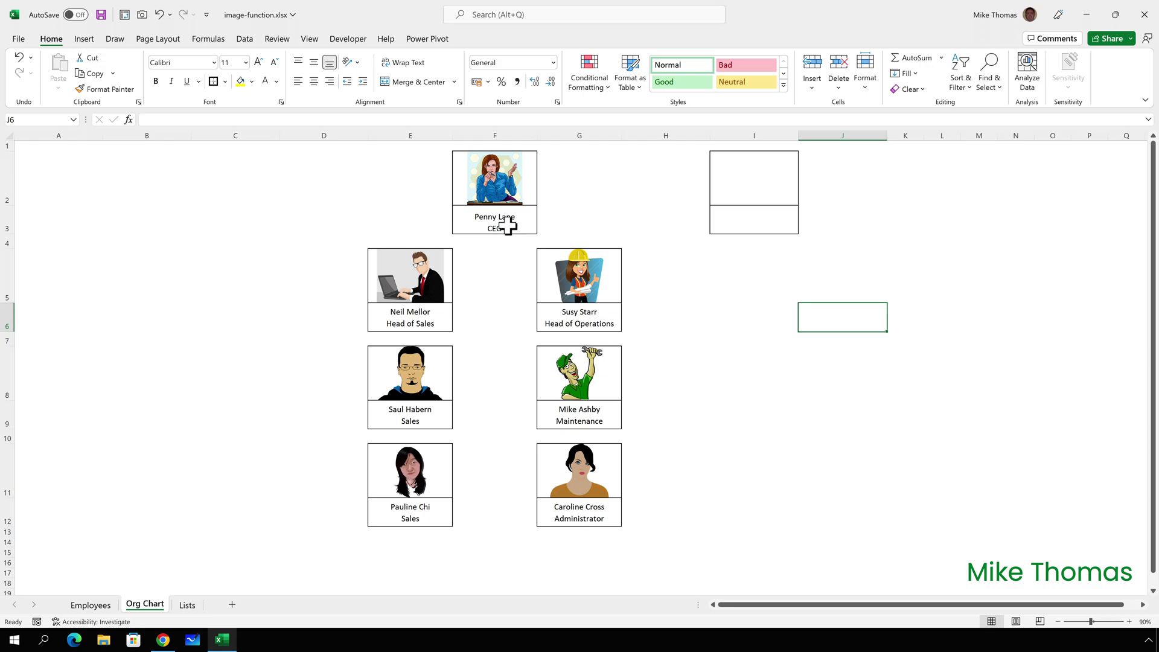
Copy the CEO card's photo and name formulas from F2:F3 into I2:I3.
drag(507, 226, 515, 176)
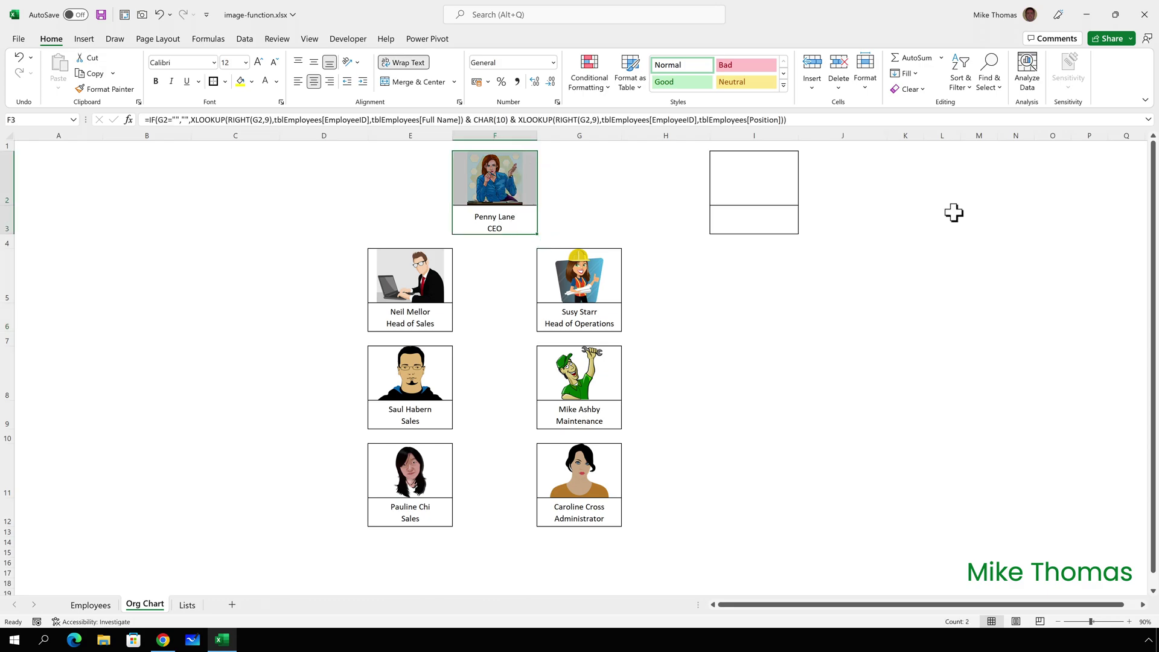
key(ctrl+c)
click(763, 173)
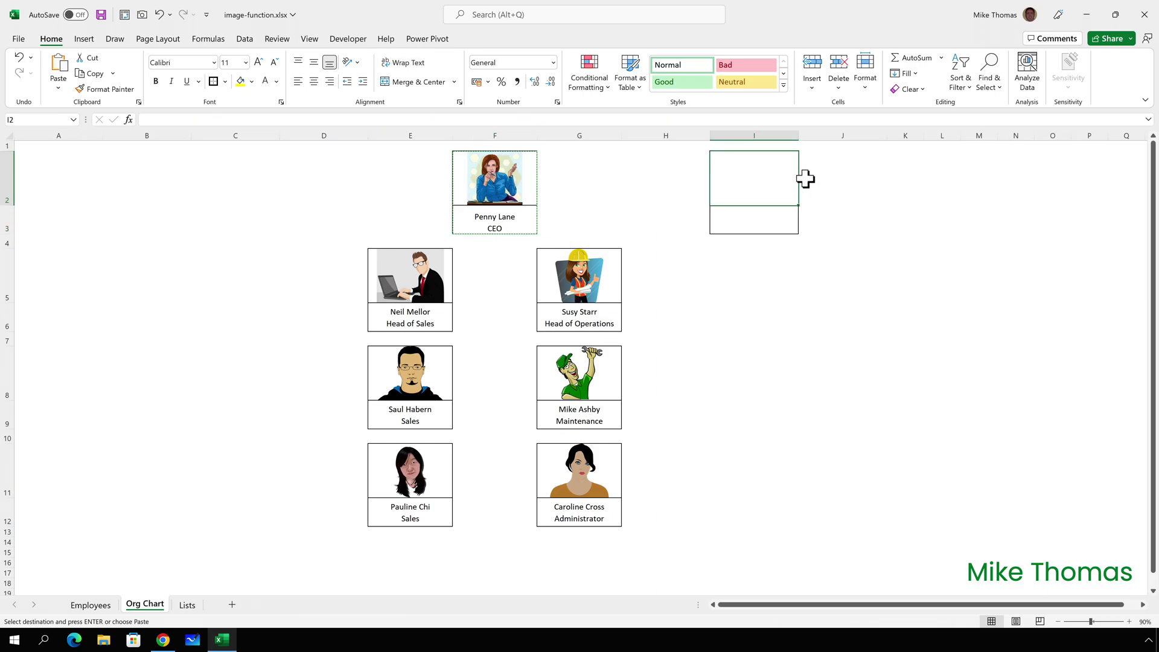
key(ctrl+v)
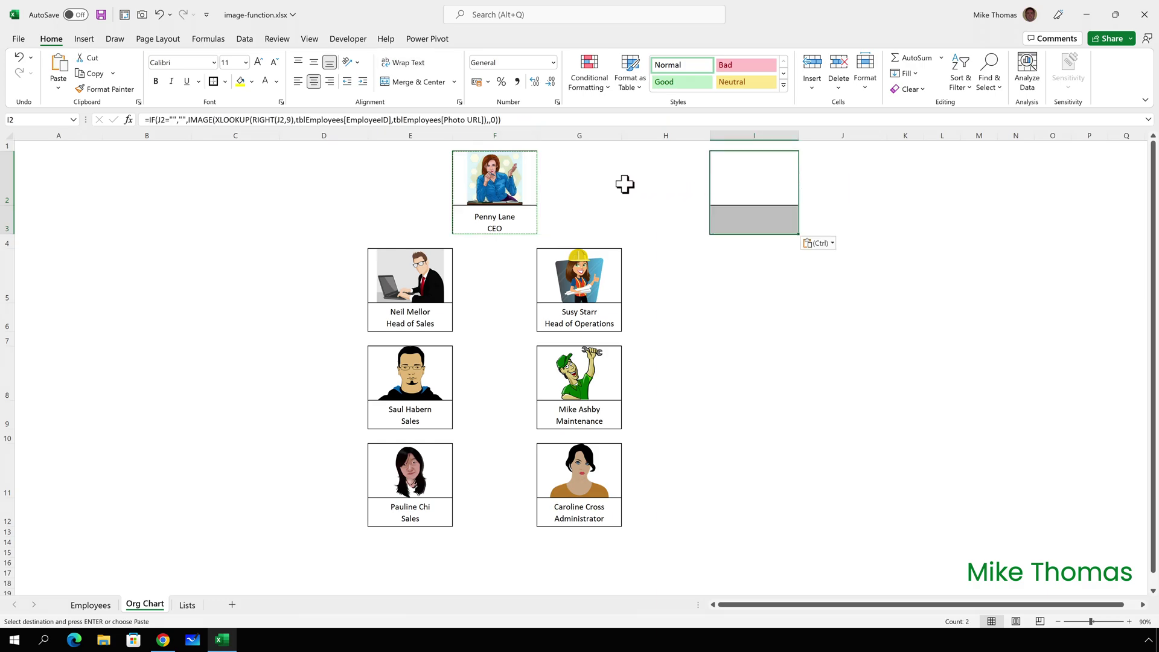
Paste G2's employee dropdown validation into J2 with Paste Special > Validation.
click(567, 181)
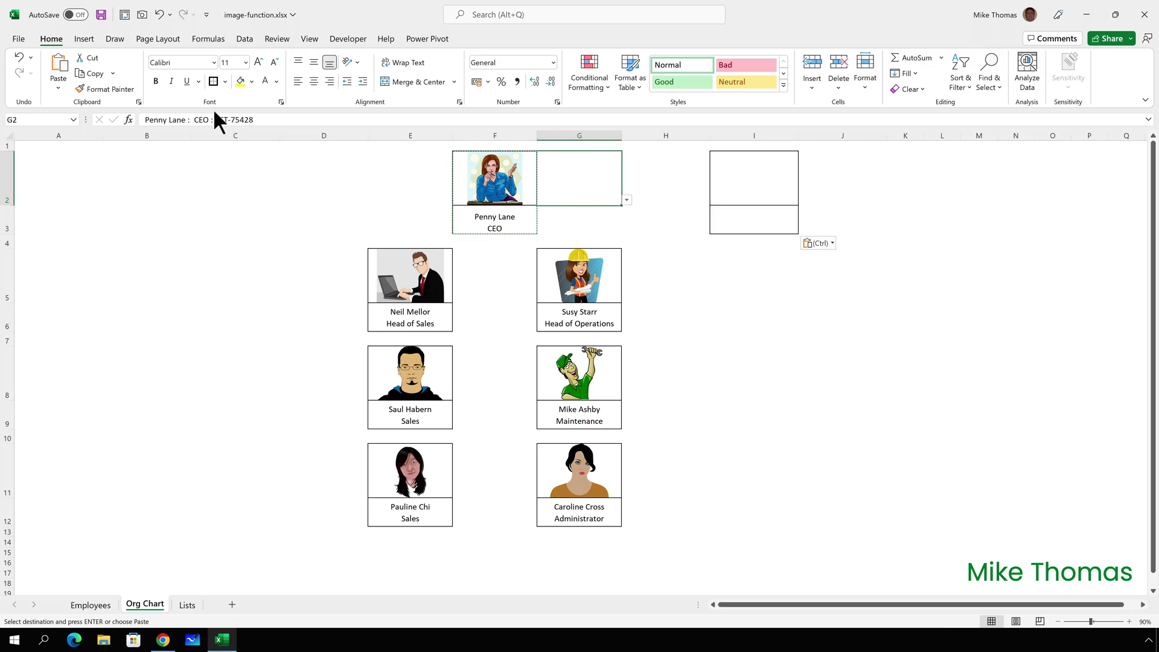
click(106, 73)
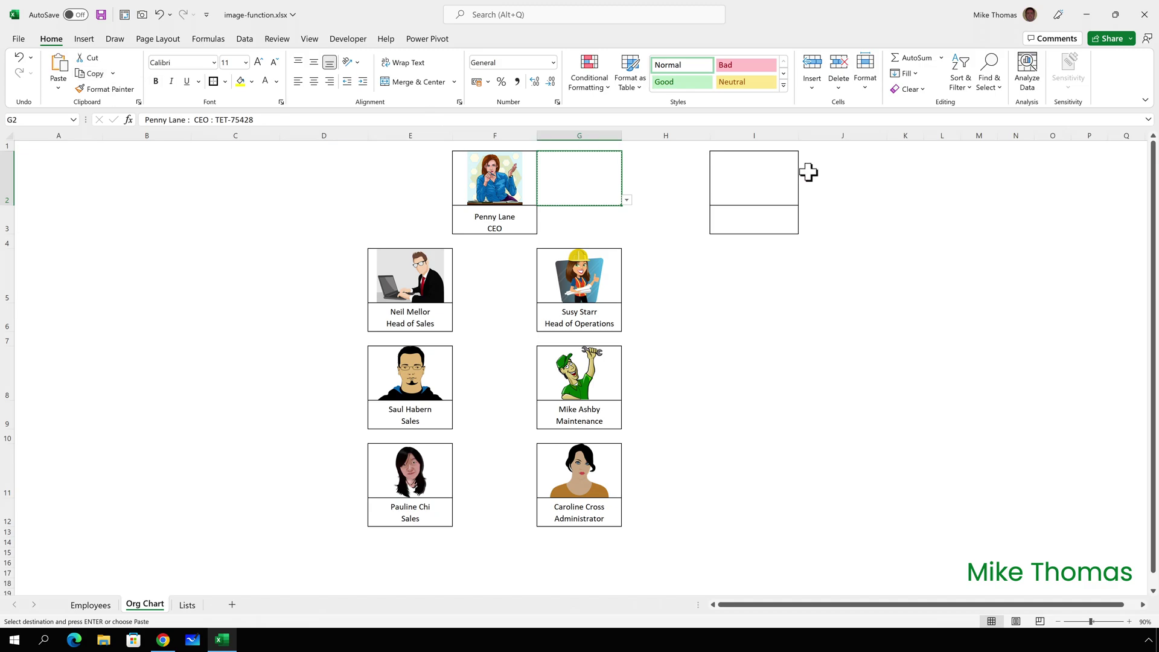
click(842, 174)
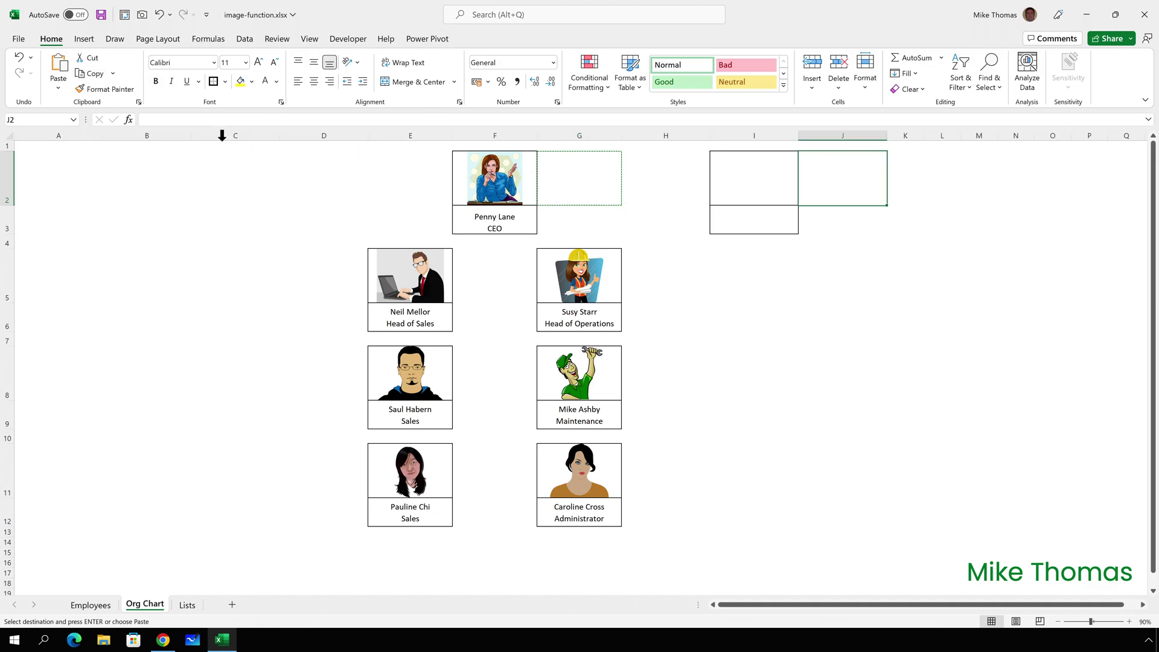
click(60, 86)
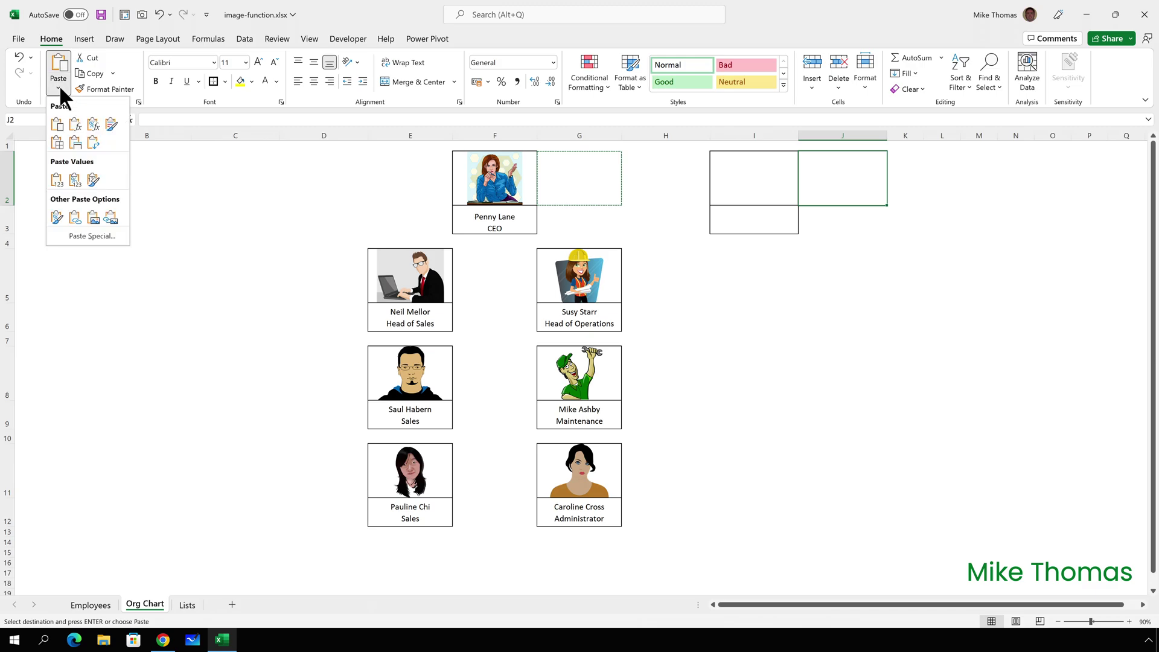
click(102, 237)
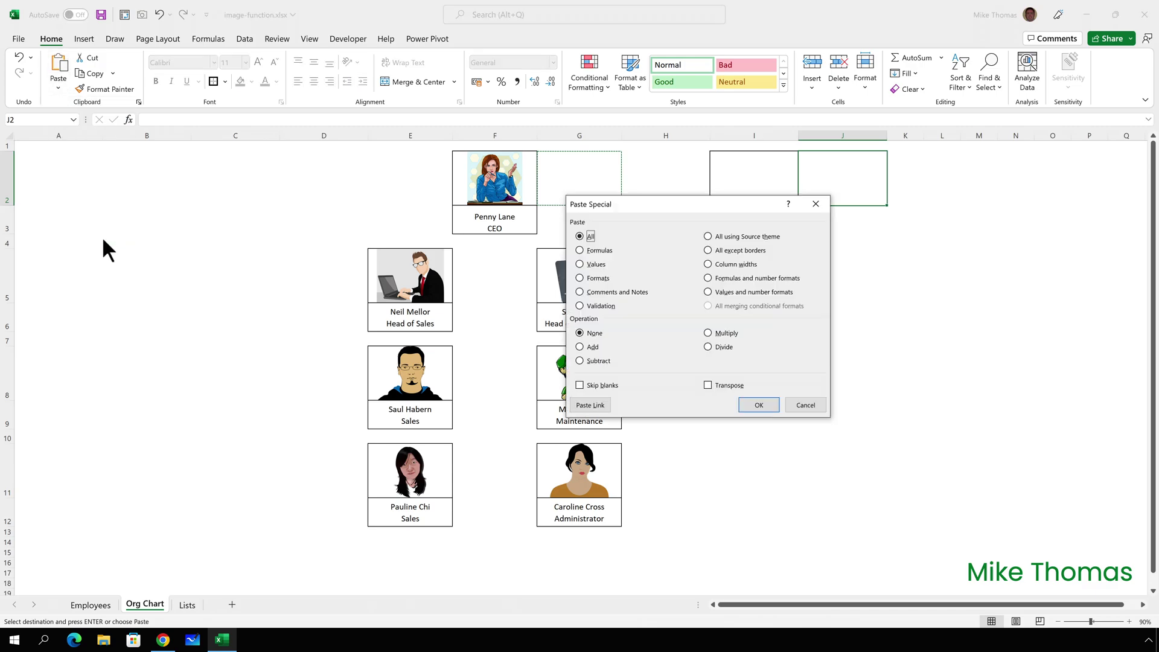
click(600, 308)
click(760, 405)
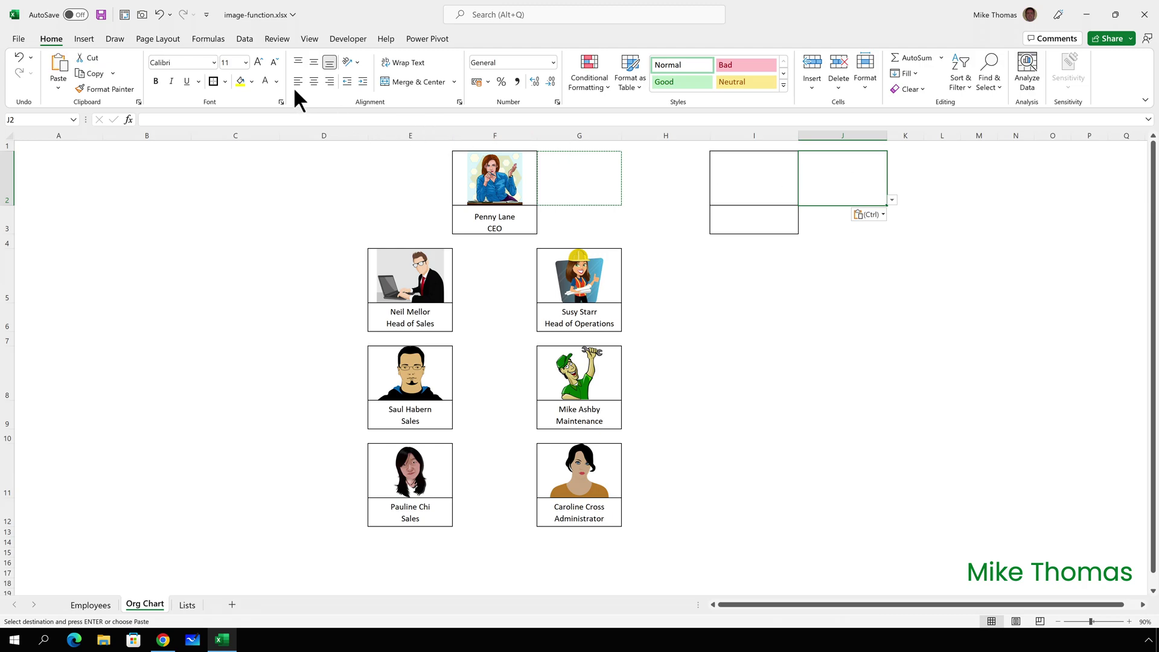
click(277, 81)
key(Escape)
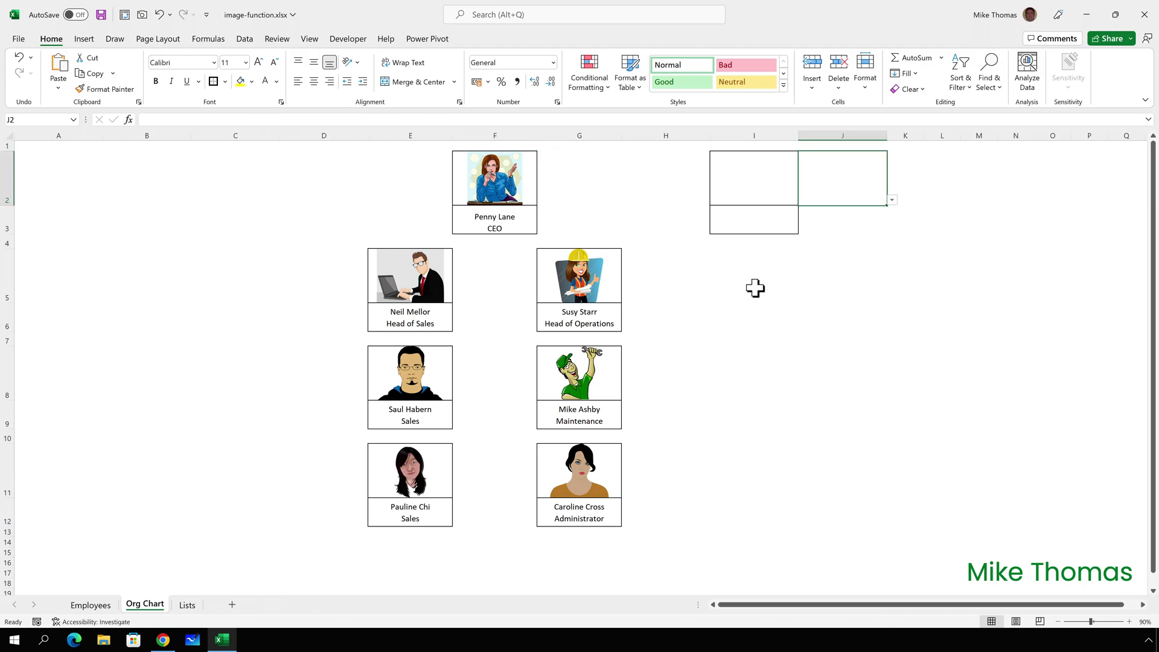
drag(842, 205, 839, 303)
key(ctrl+z)
click(892, 199)
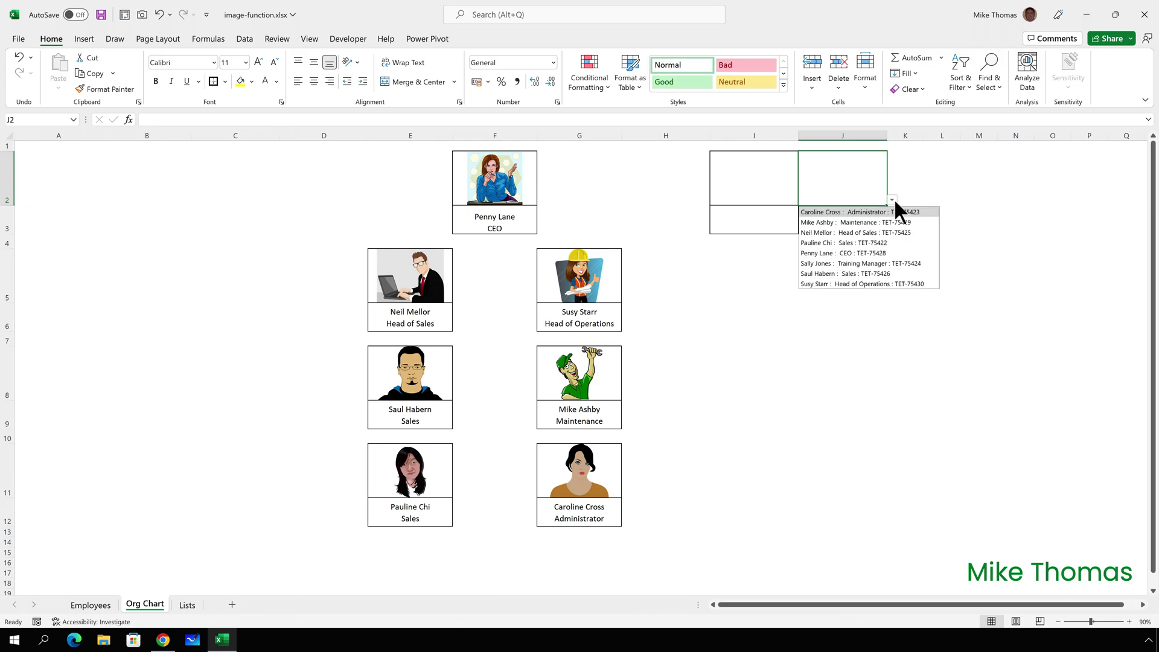
click(876, 263)
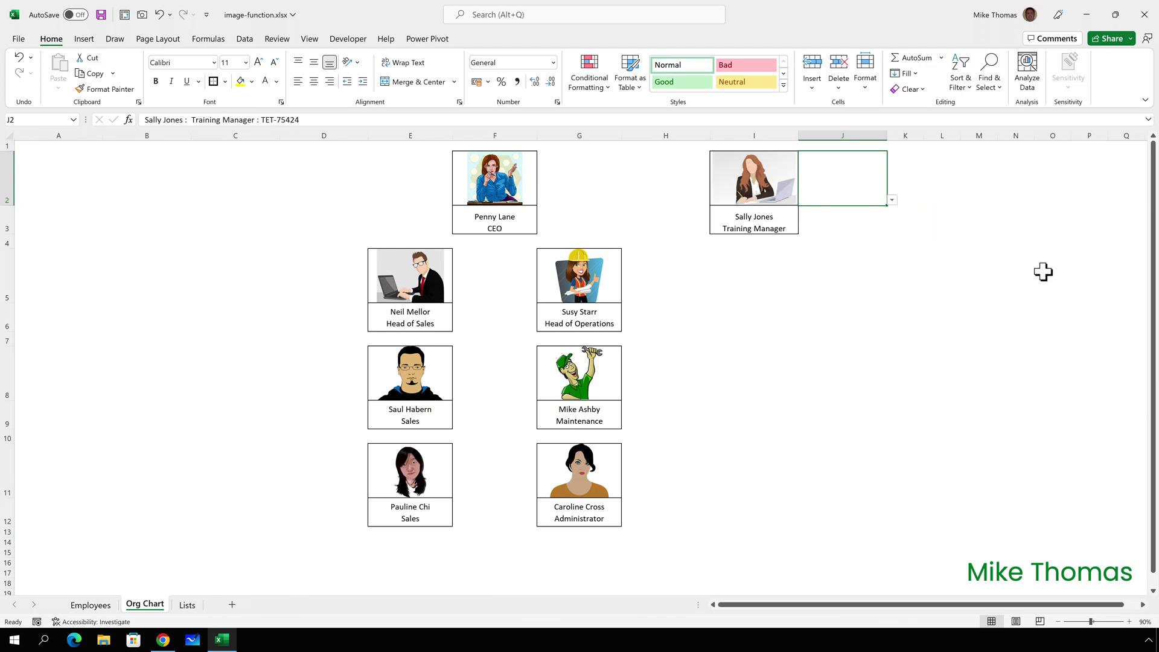